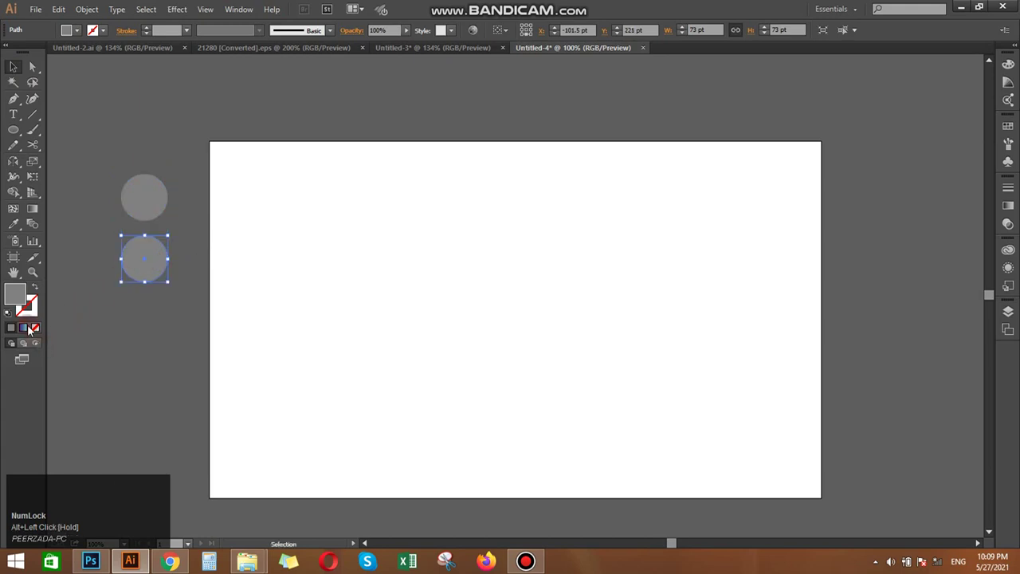
Step: Fill the lower circle beside the artboard with the blue-to-turquoise gradient and deselect it
click(23, 328)
click(230, 264)
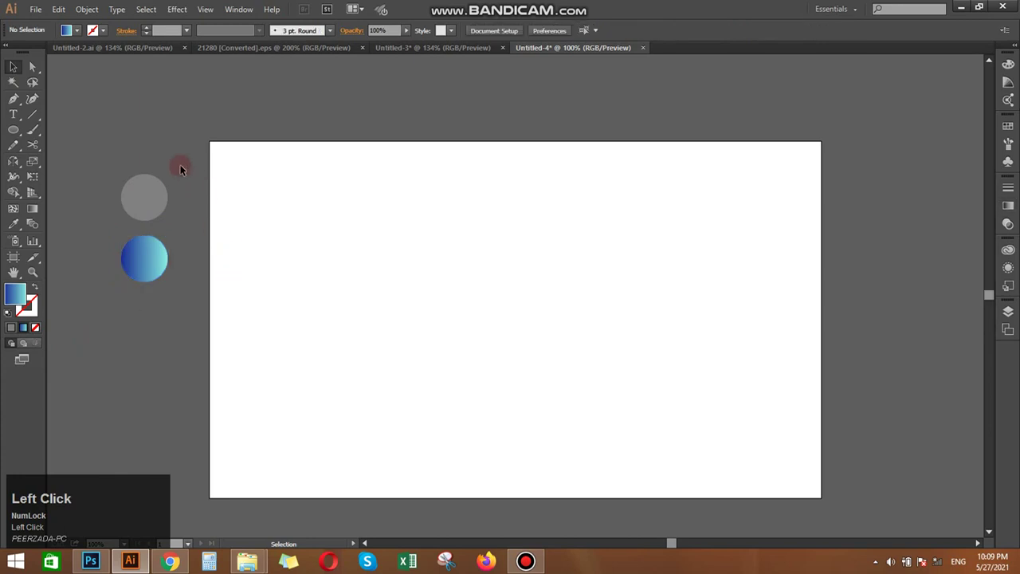
Step: Place a capital letter K as text in the left half of the artboard
click(12, 114)
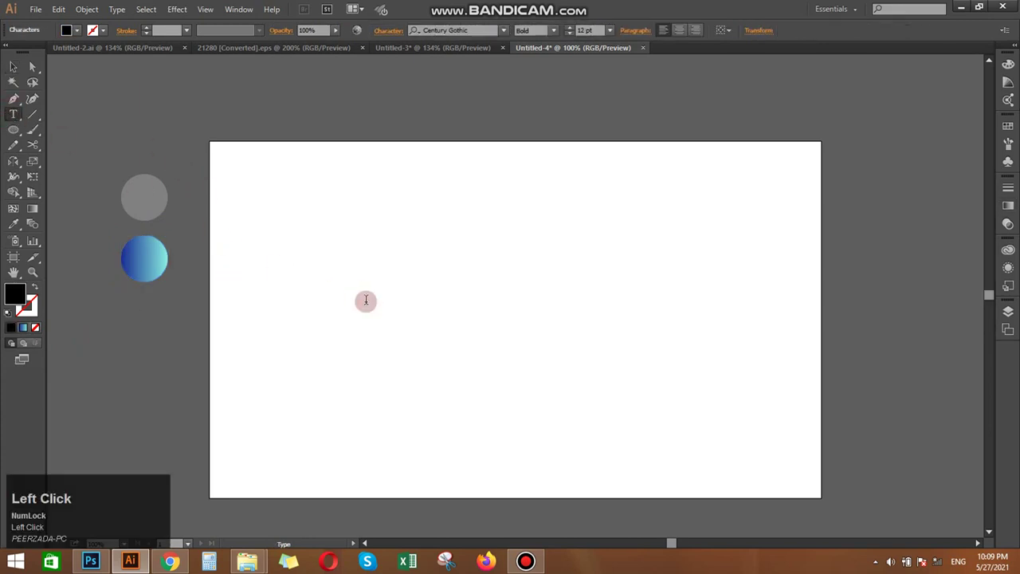
key(Caps_Lock)
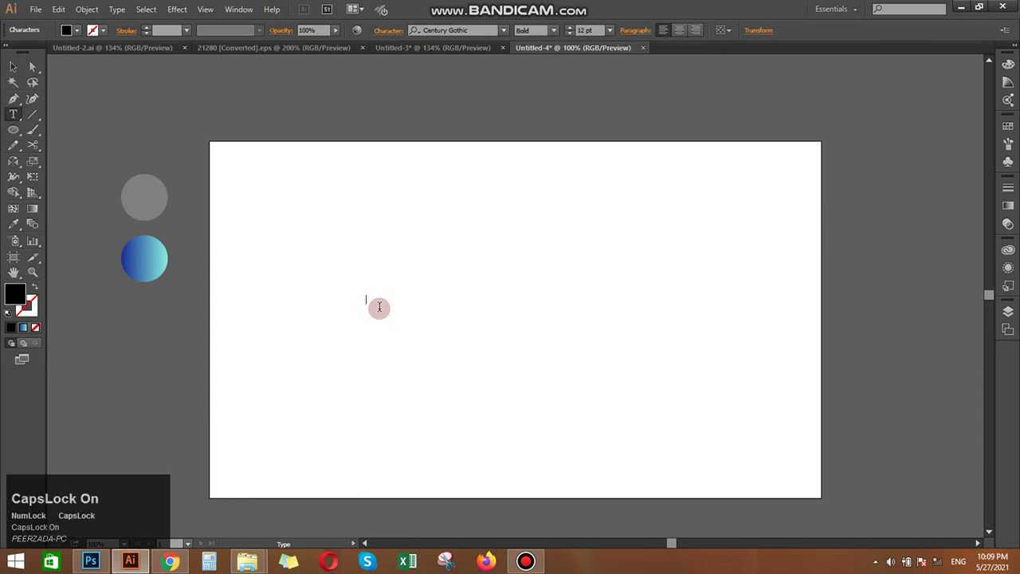
click(380, 307)
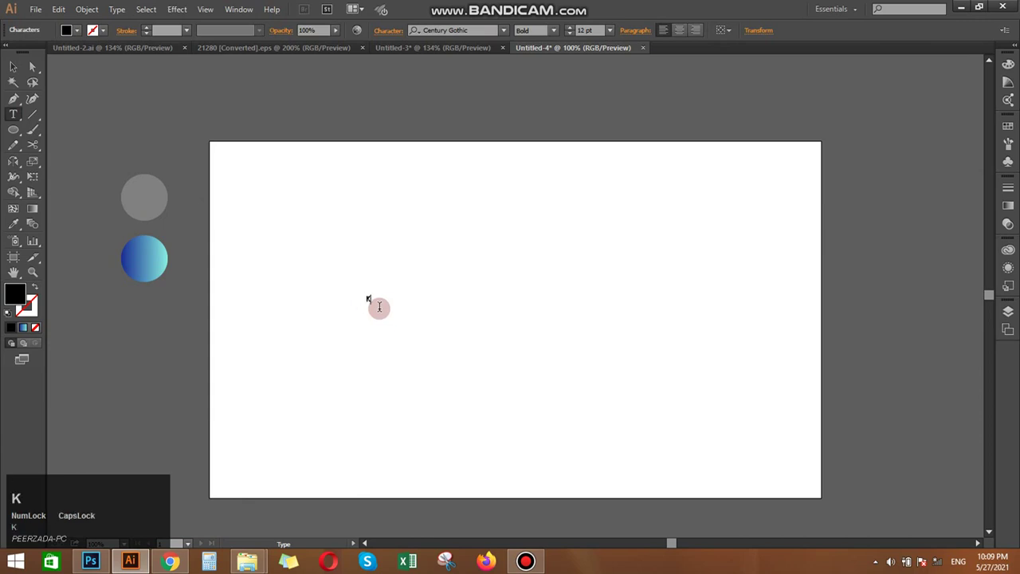
key(Caps_Lock)
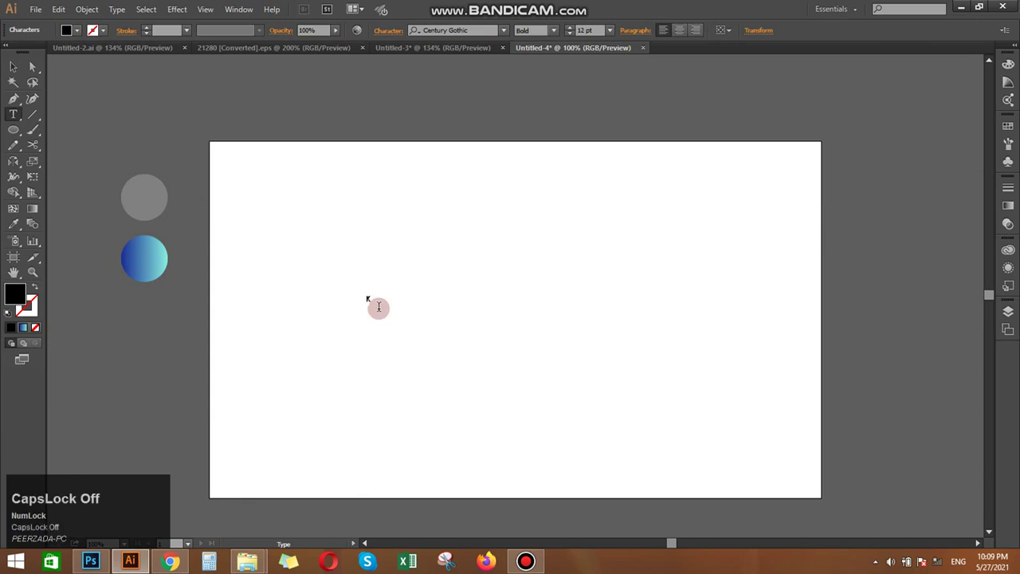
Step: Enlarge the letter K proportionally from its centre to a font size of about 354.5 pt
click(16, 69)
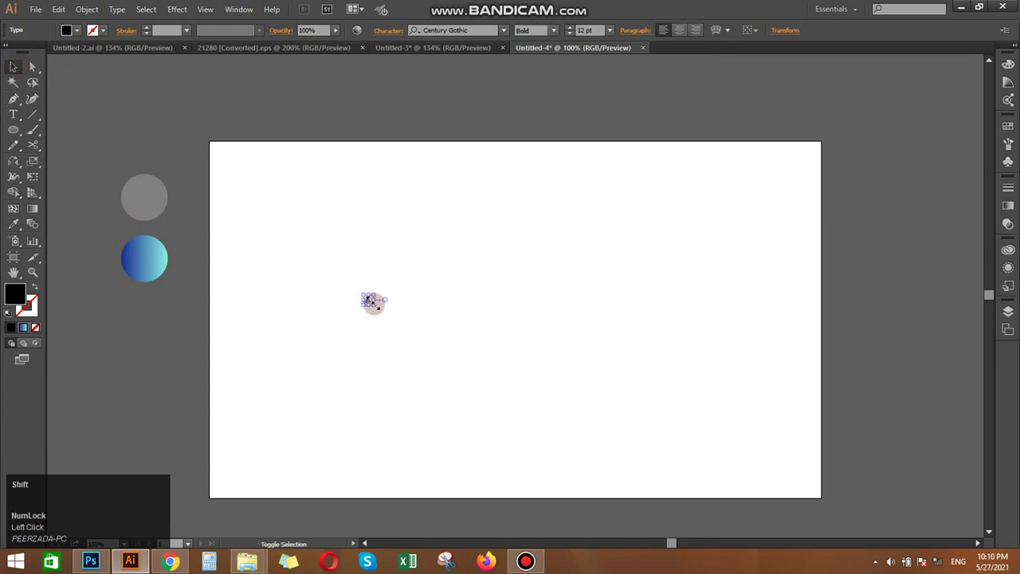
drag(374, 303, 512, 414)
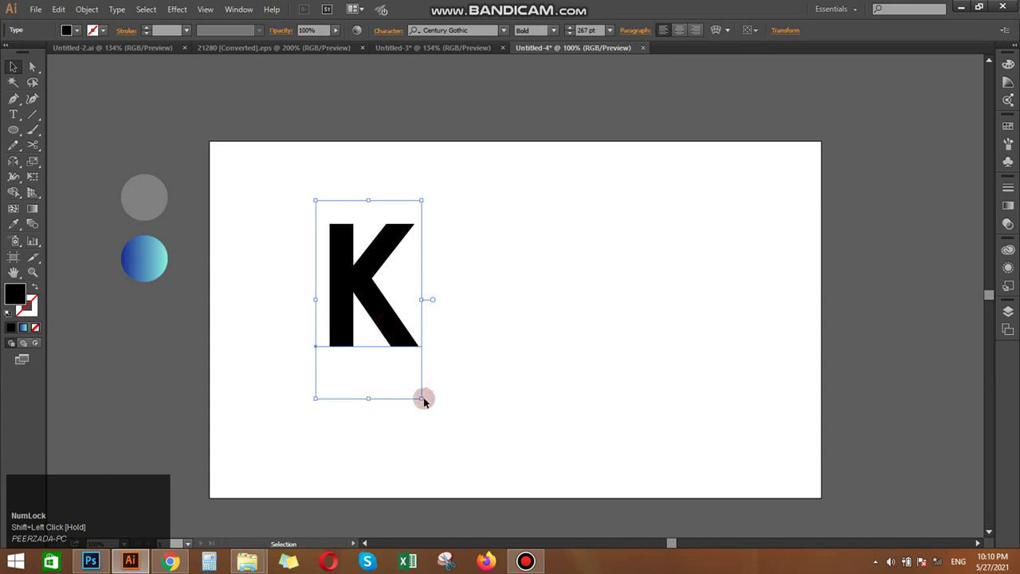
drag(422, 399, 484, 428)
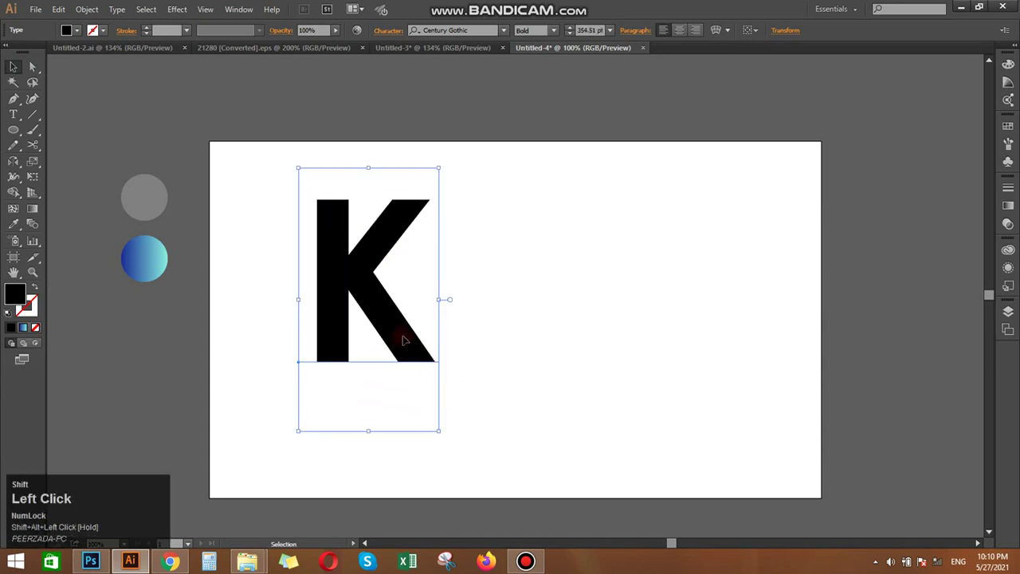
Step: Convert the letter K to outlines and deselect it
right_click(403, 341)
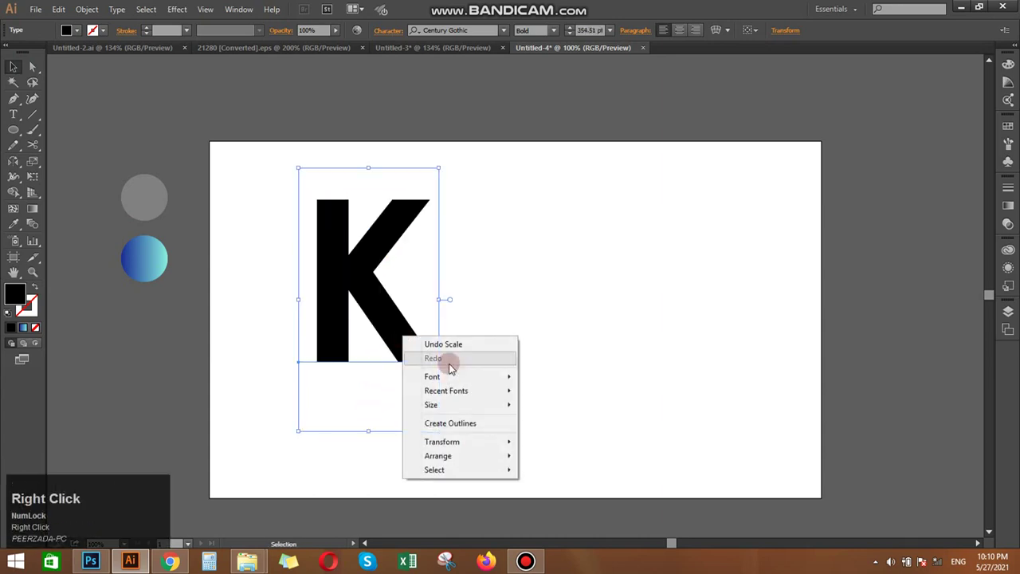
click(484, 424)
click(423, 278)
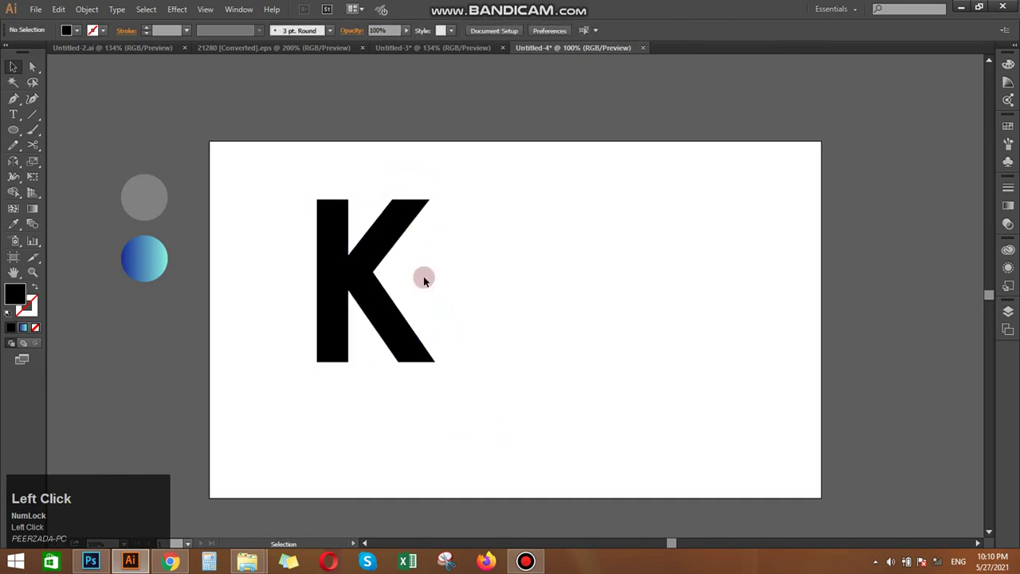
Step: Round the ends of the K's upper arm and lower leg with the Direct Selection tool
click(32, 65)
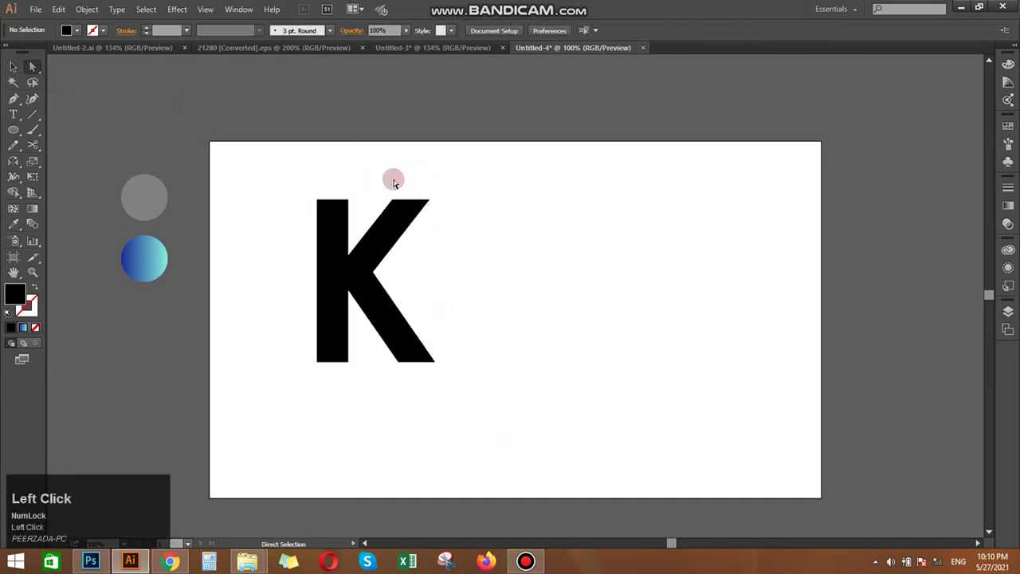
drag(431, 217, 399, 214)
drag(464, 335, 415, 348)
click(470, 366)
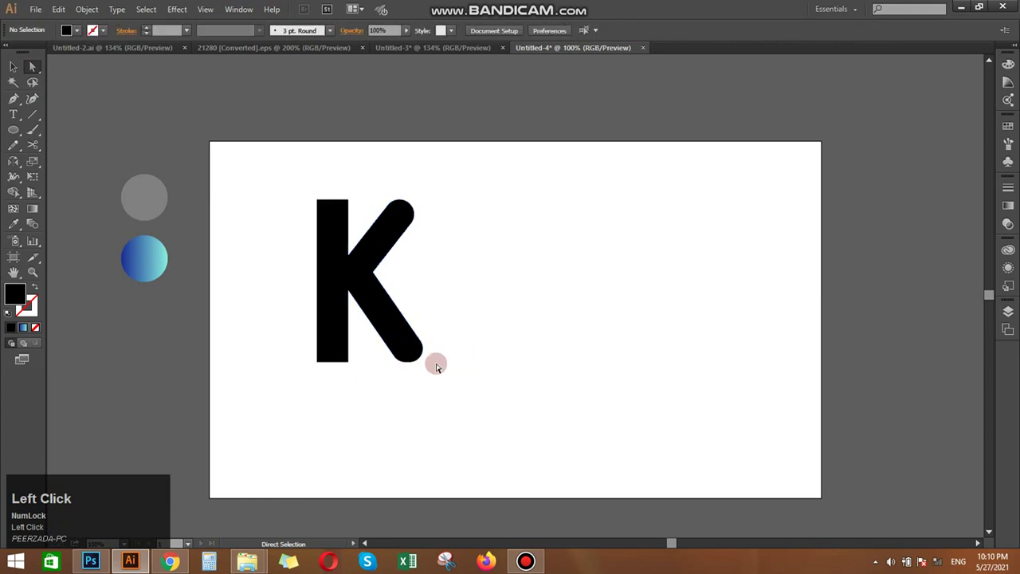
Step: Adjust the corner rounding at the end of the K's lower leg to make a full semicircle
click(416, 356)
drag(408, 348, 391, 328)
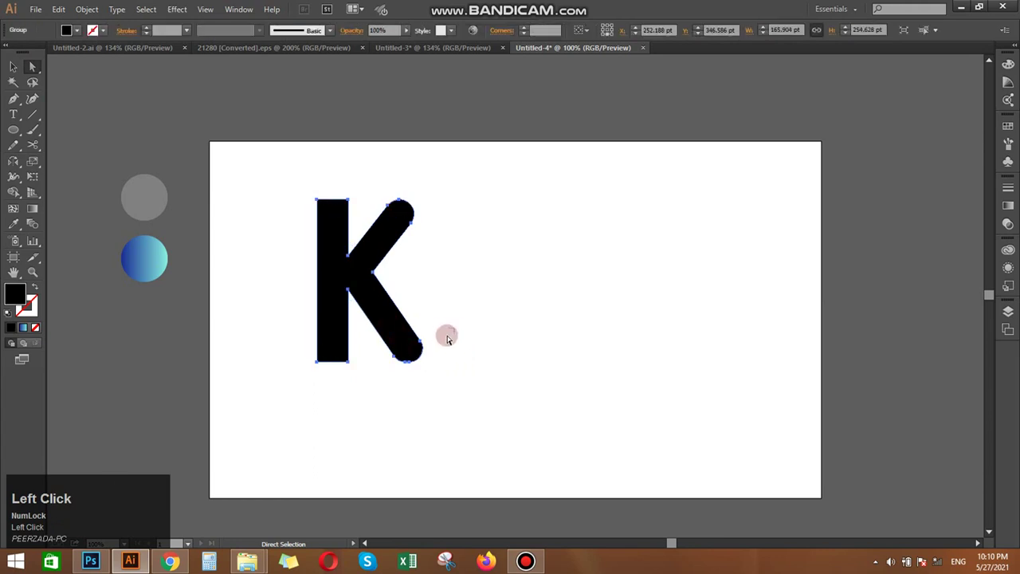
drag(393, 386, 394, 386)
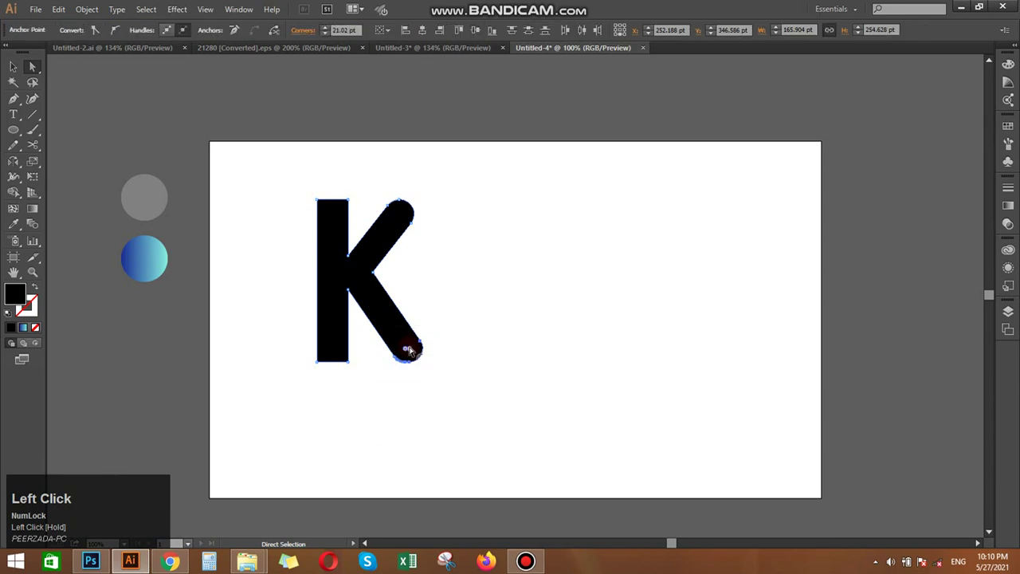
mouse_move(409, 350)
mouse_down()
mouse_move(391, 319)
mouse_move(405, 342)
mouse_up()
click(485, 374)
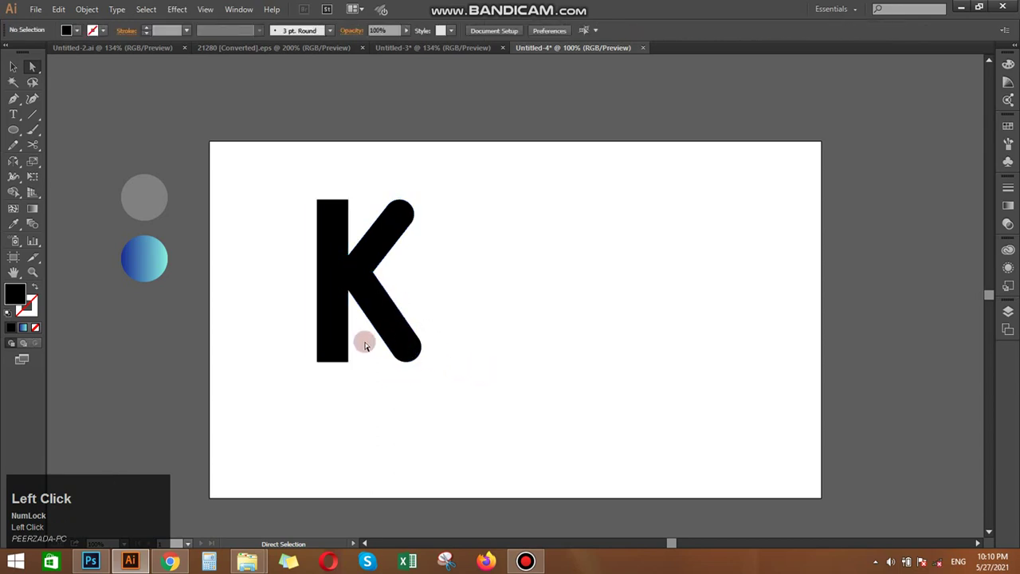
Step: Fully round the bottom end of the K's stem and round the stem's outer top corner by about 33.4 pt
drag(303, 341, 332, 262)
drag(303, 187, 339, 223)
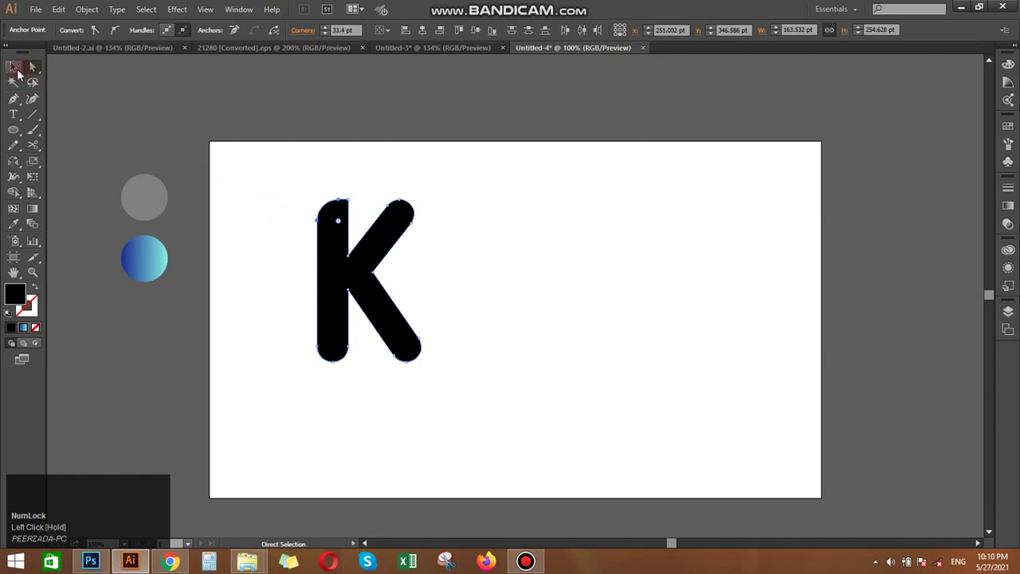
click(13, 102)
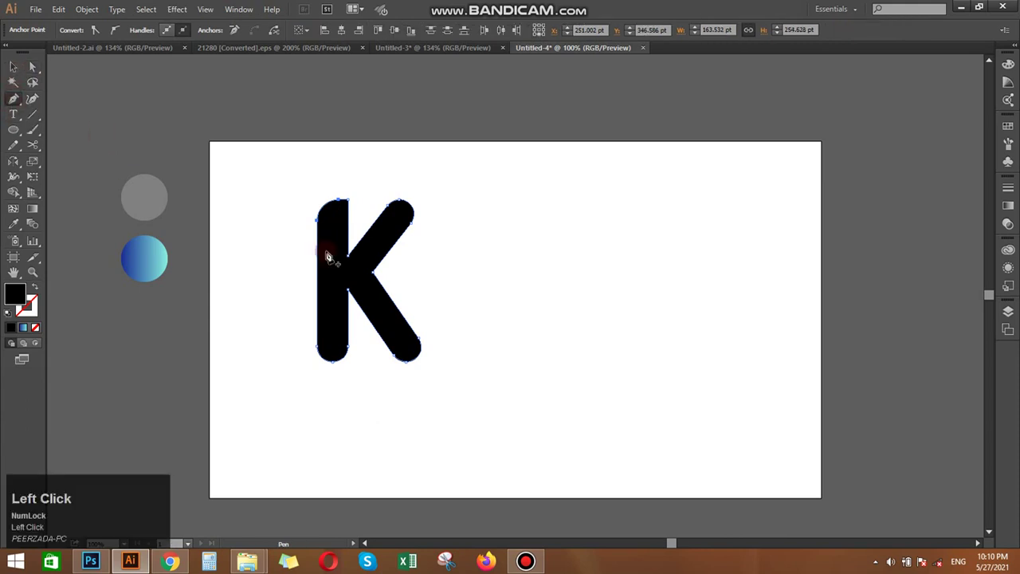
click(351, 292)
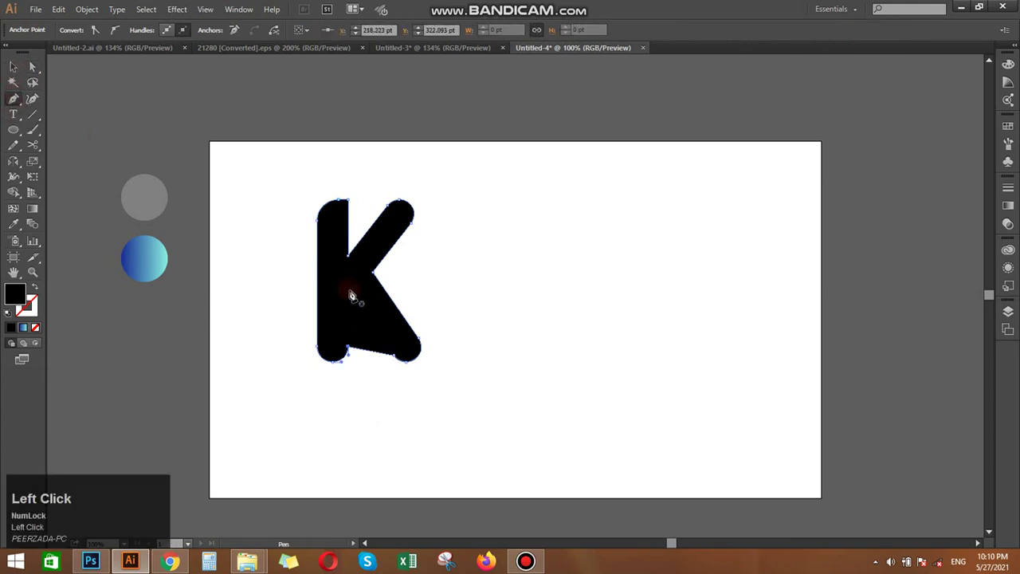
key(ctrl+z)
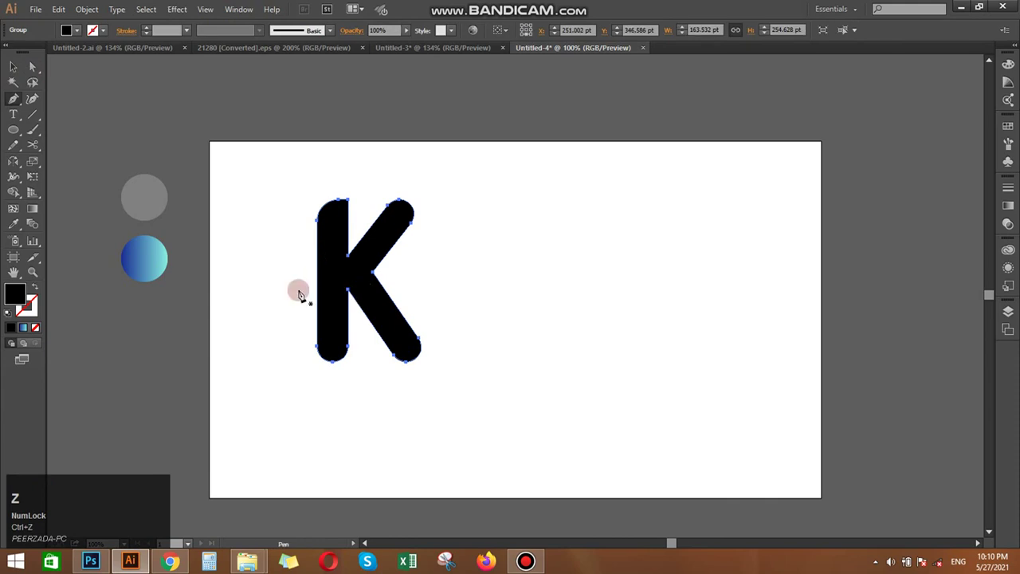
Step: Draw a straight horizontal Pen line across the K's stem, from outside its outer edge to the lower inner notch
click(296, 288)
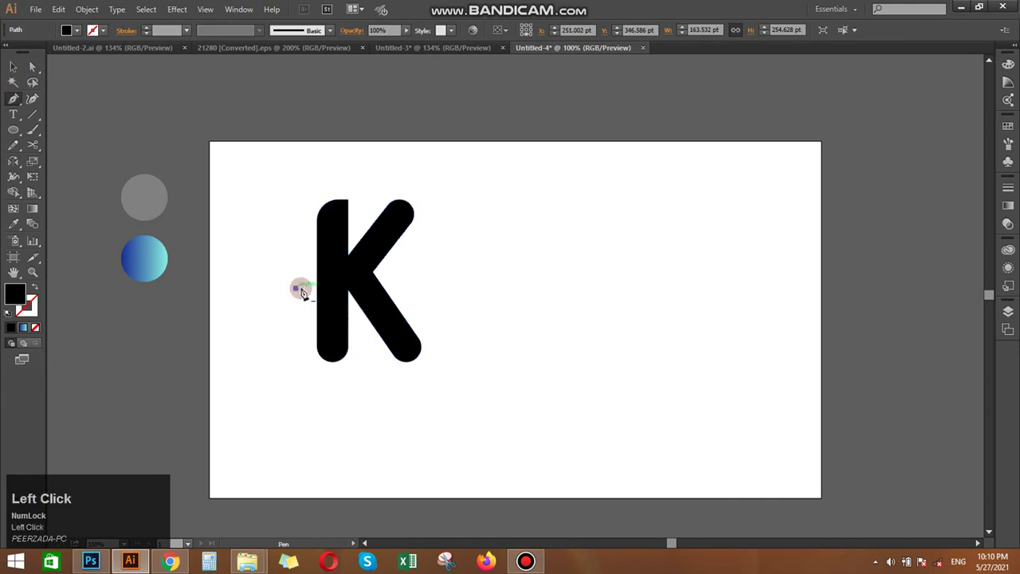
click(349, 290)
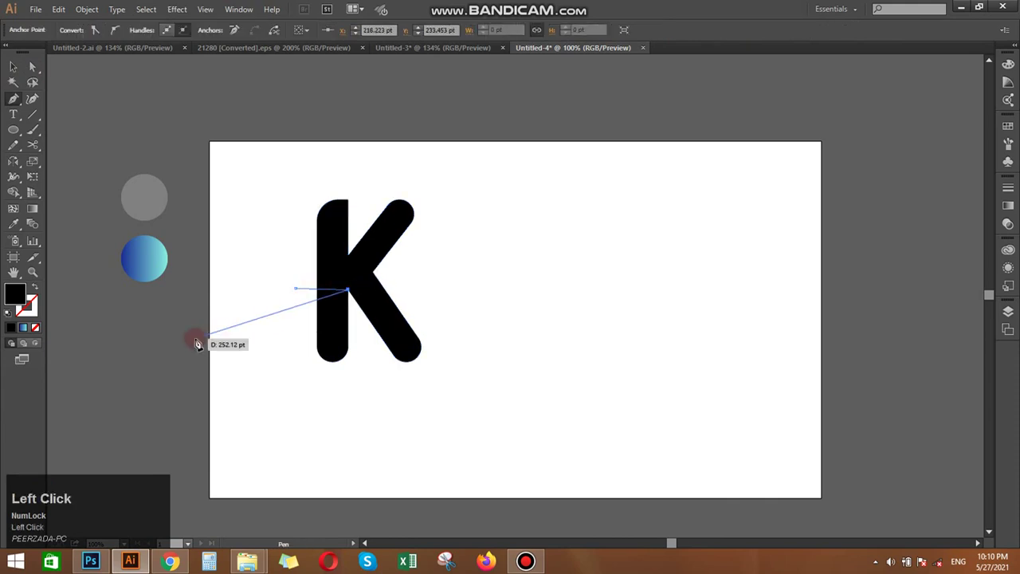
key(ctrl+z)
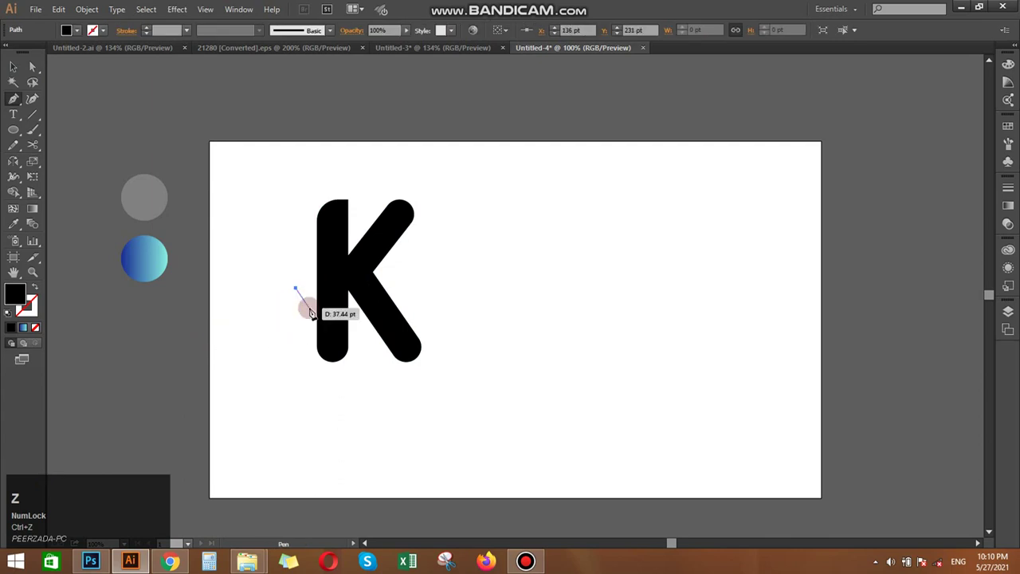
click(348, 290)
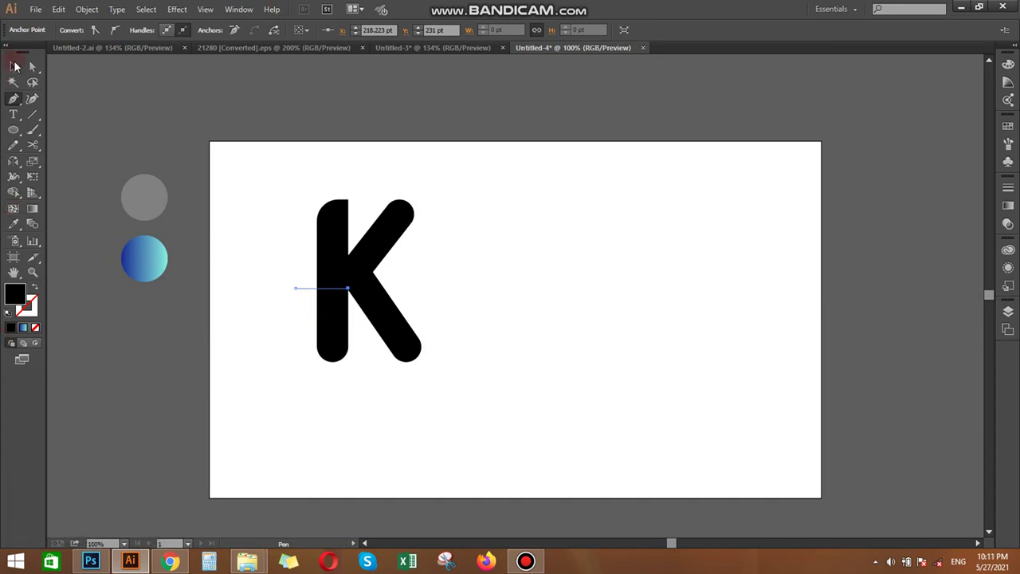
Step: Select the K together with the horizontal line and apply Pathfinder Divide to them
click(15, 66)
drag(301, 240, 423, 394)
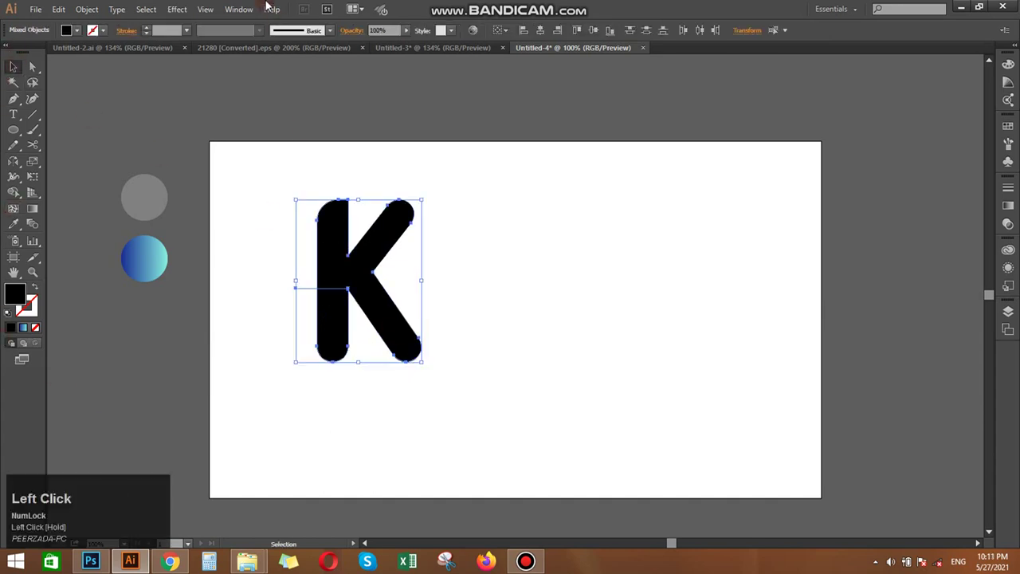
click(244, 8)
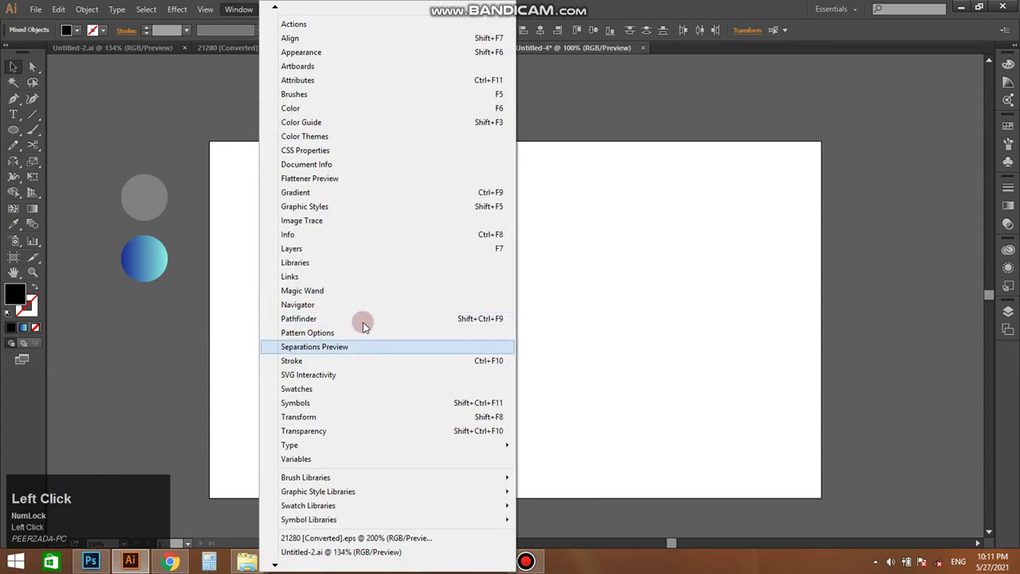
click(361, 320)
click(749, 237)
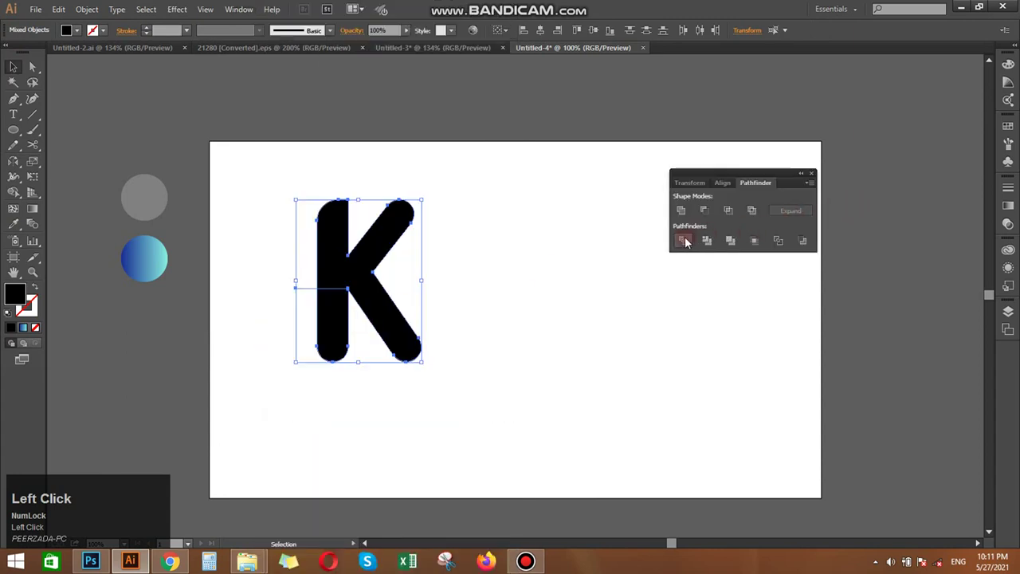
right_click(436, 295)
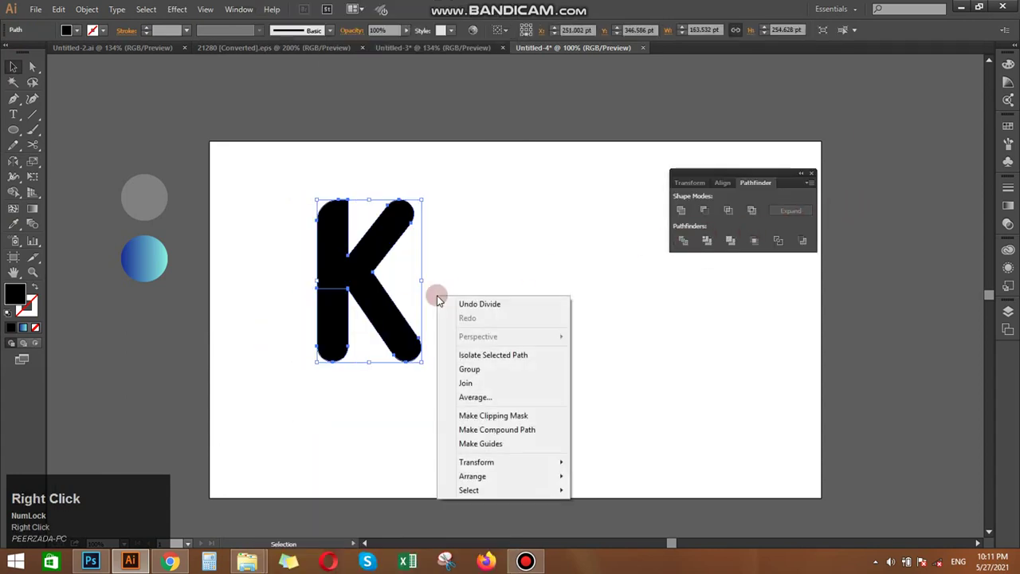
click(490, 247)
drag(467, 239, 311, 323)
right_click(312, 325)
click(504, 408)
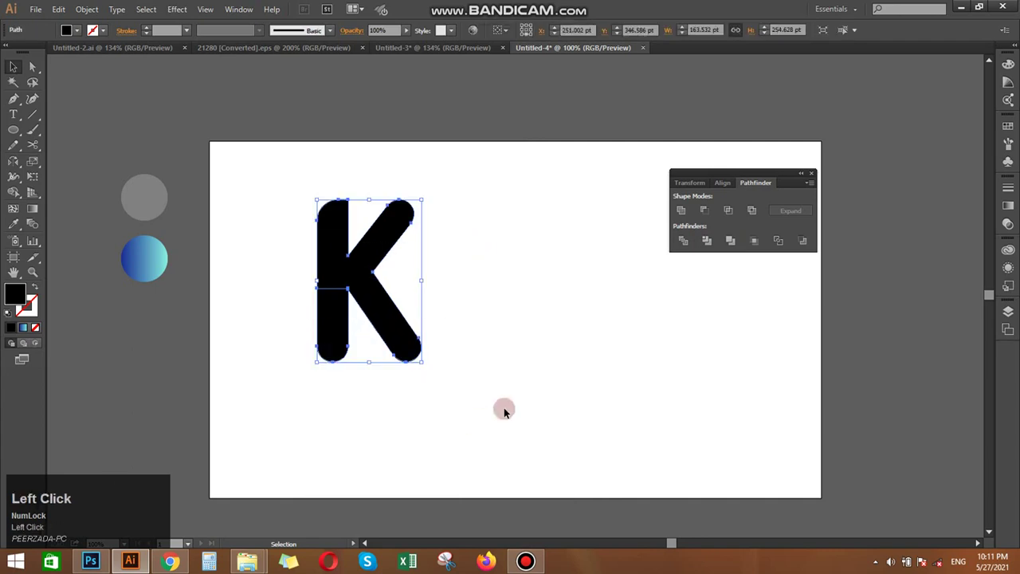
click(343, 339)
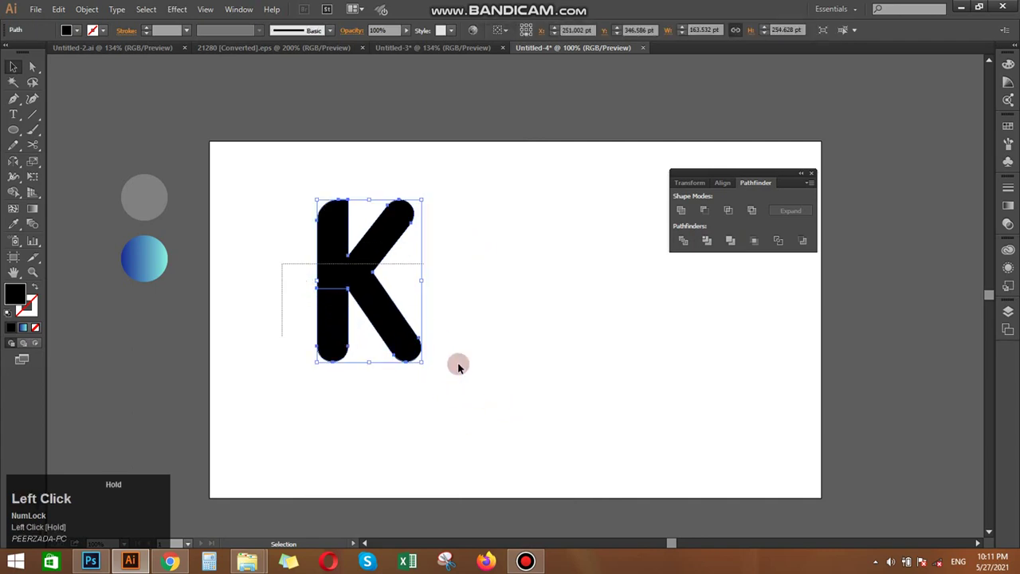
Step: Try Pathfinder Divide on the K again, undo back to the undivided letter and deselect everything
click(681, 242)
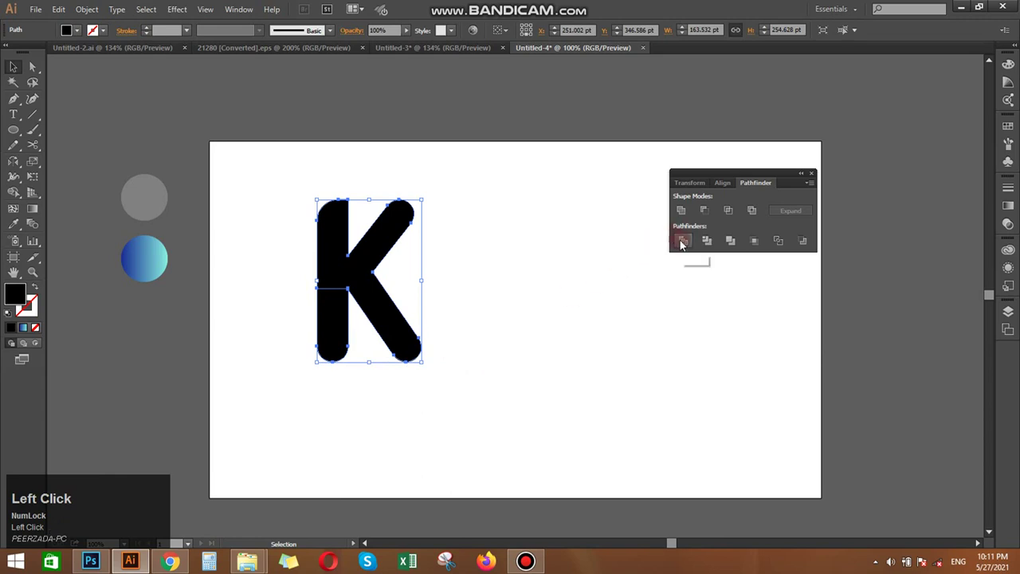
right_click(401, 295)
click(578, 351)
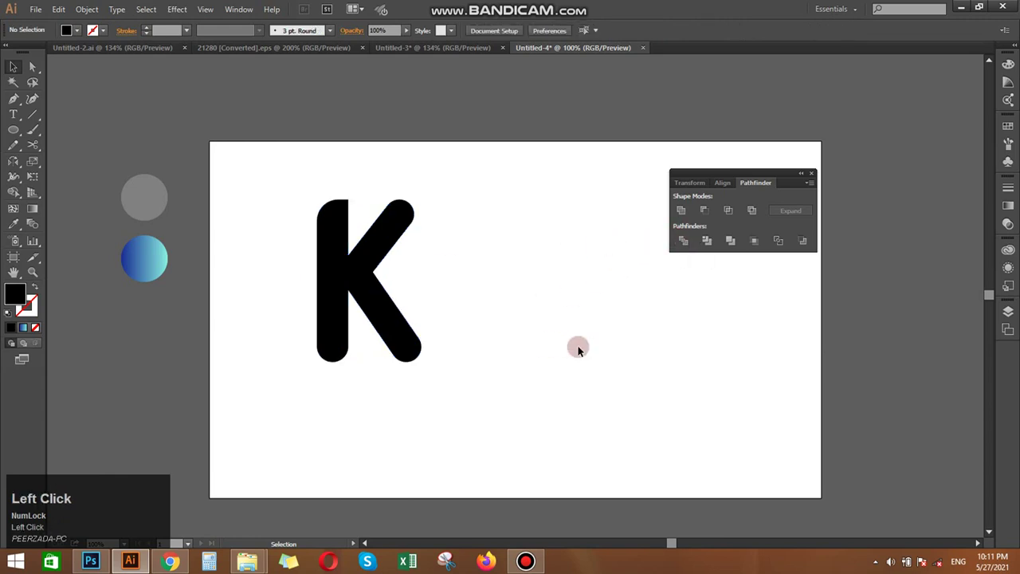
key(ctrl+z)
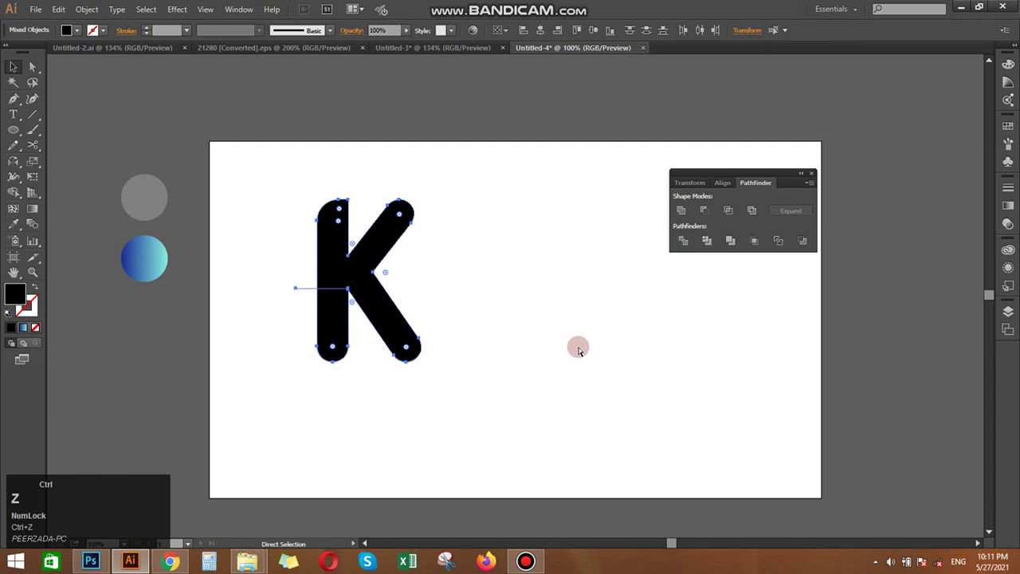
click(486, 327)
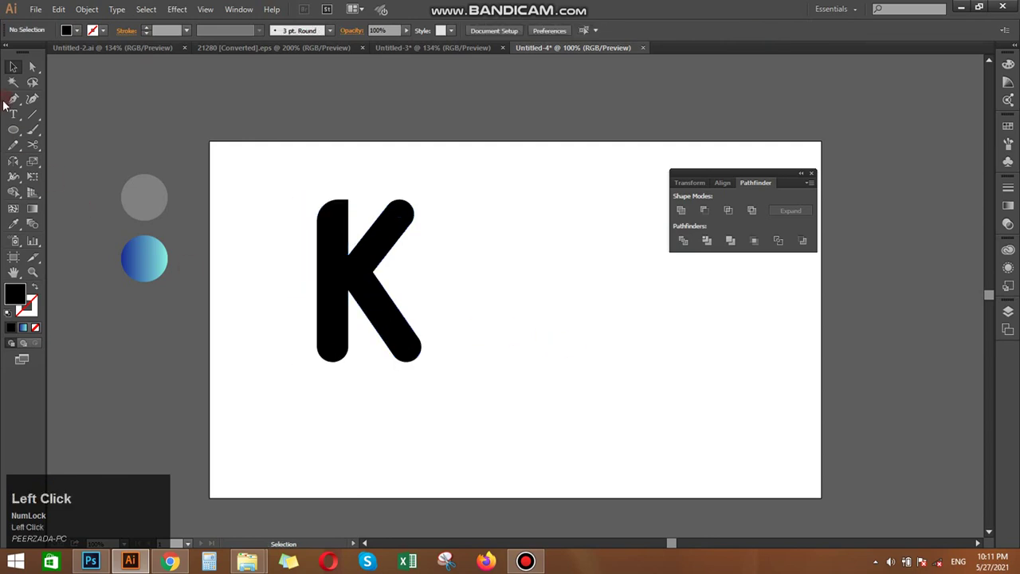
Step: Draw a straight horizontal Pen line from the K's lower inner notch to beyond the stem's outer edge
click(14, 98)
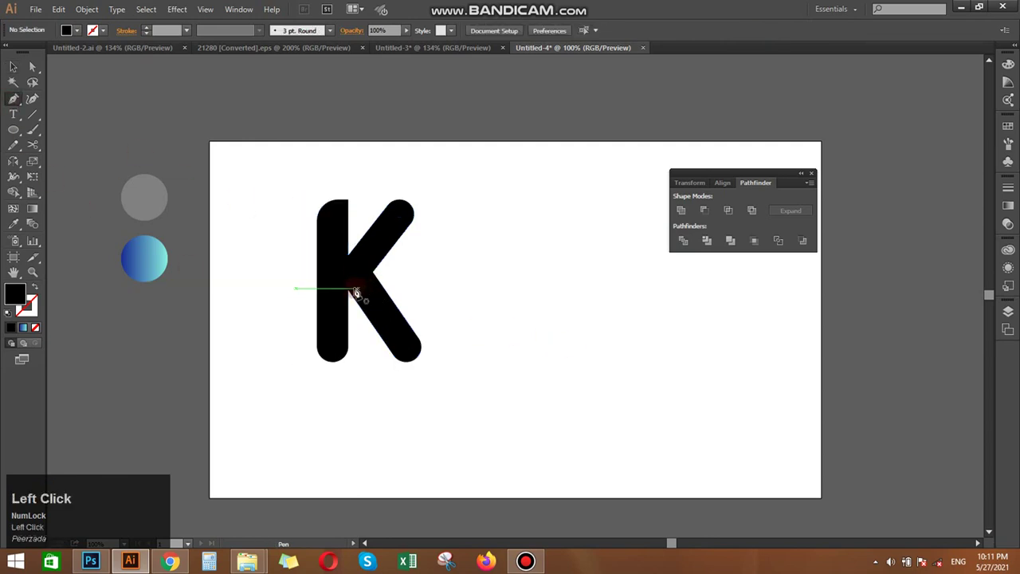
click(293, 288)
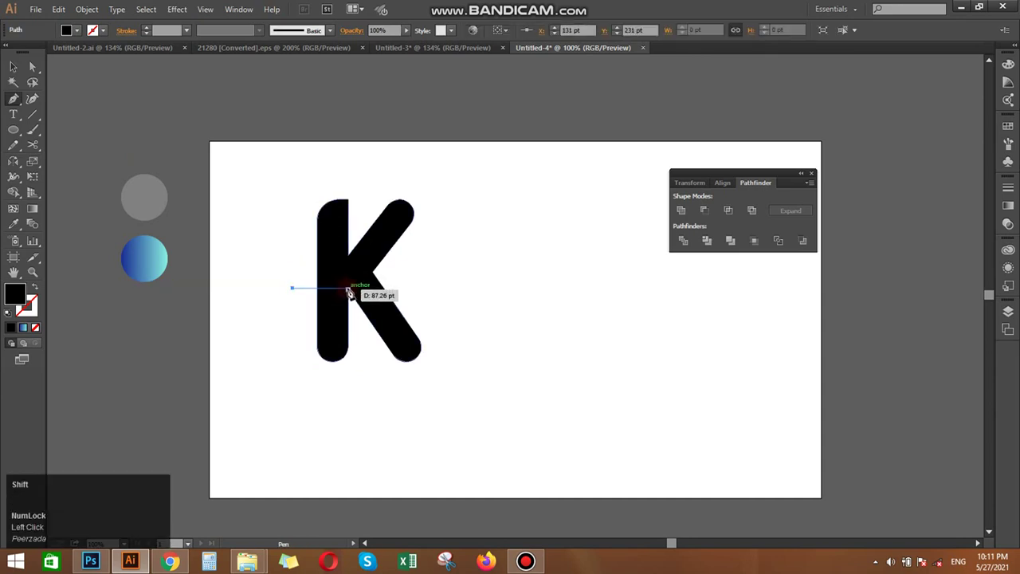
key(ctrl+z)
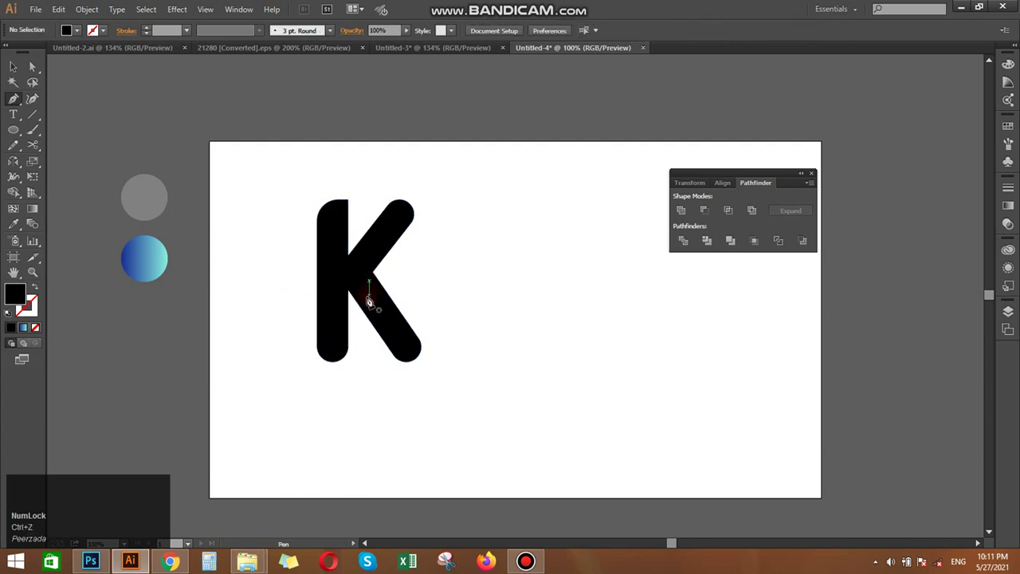
click(349, 293)
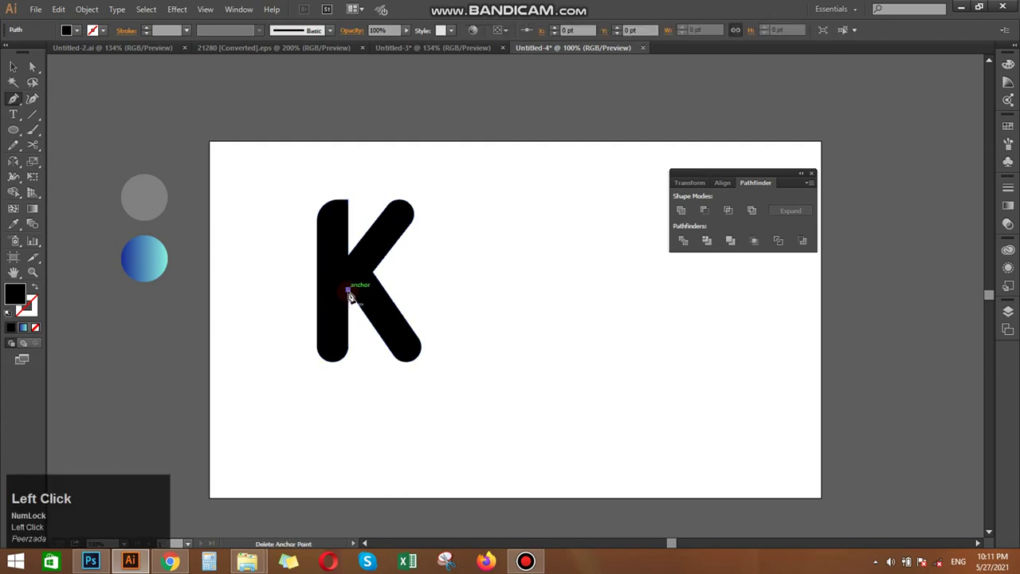
shift+click(276, 291)
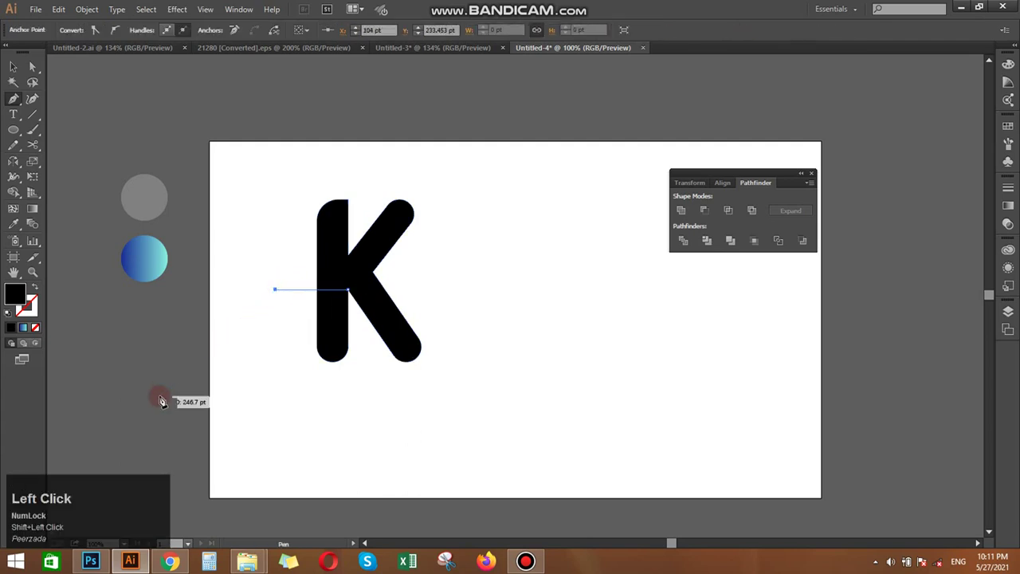
Step: Divide the K along the horizontal line with Pathfinder Divide and ungroup the resulting pieces
click(13, 67)
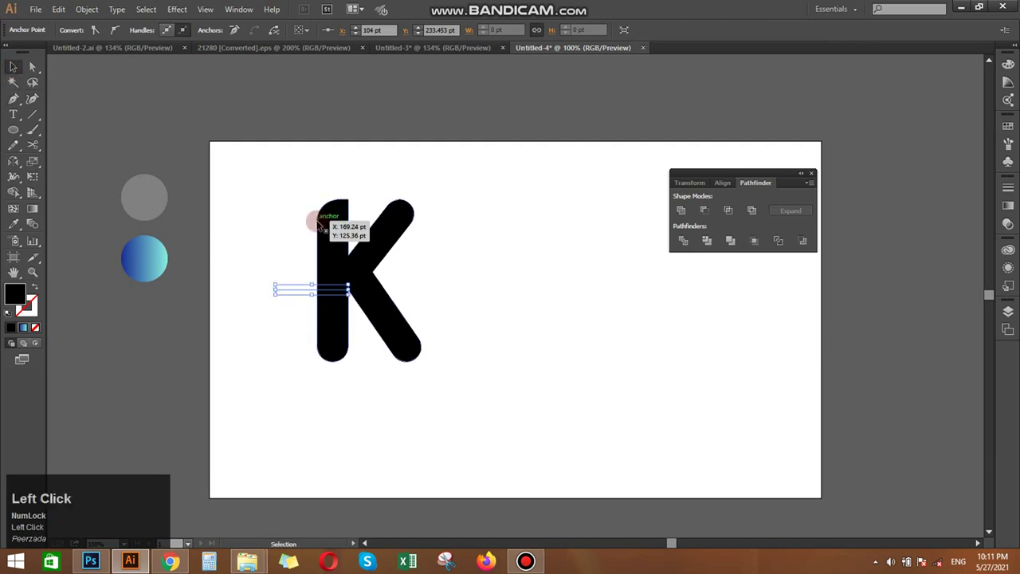
shift+click(383, 318)
click(684, 242)
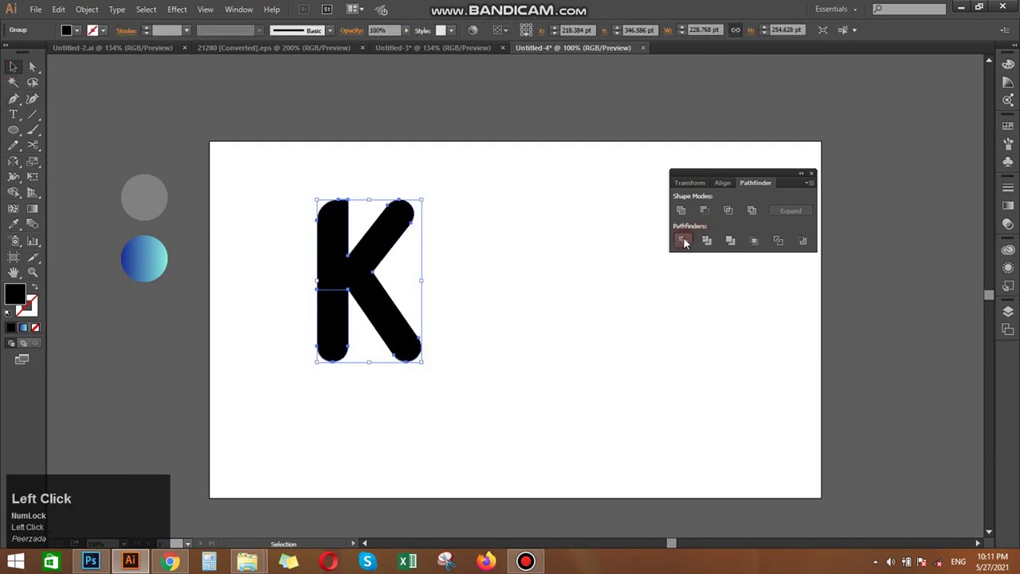
right_click(469, 283)
click(510, 356)
click(462, 334)
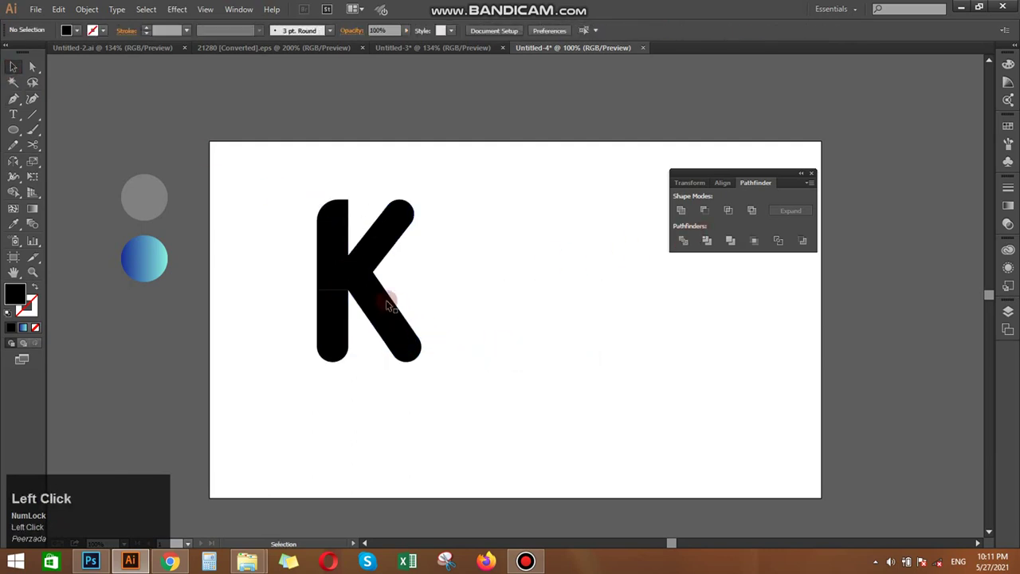
Step: Move the lower stem piece straight down about 7 pt and stretch it downward to about 171.5 pt tall
drag(334, 323, 334, 330)
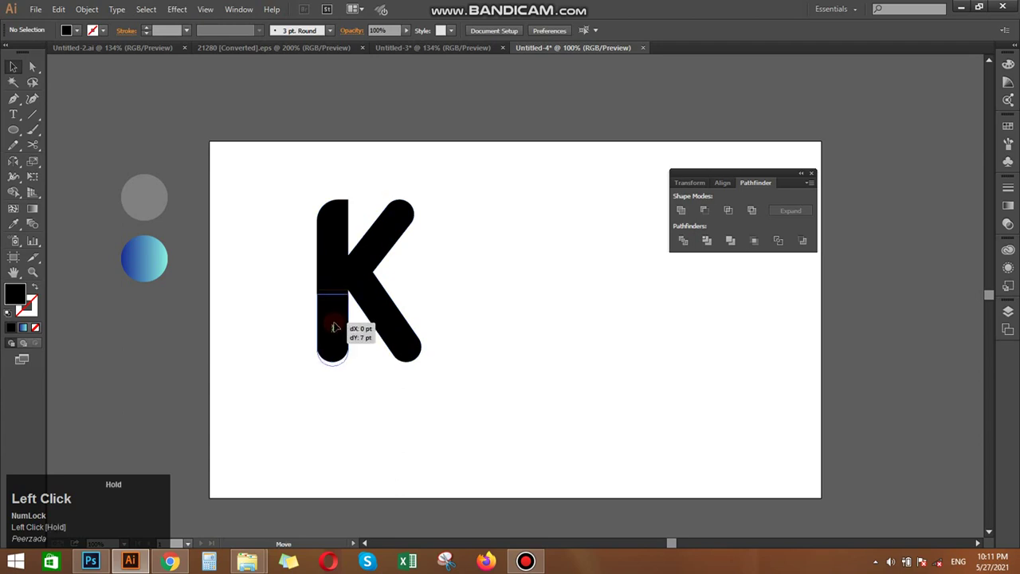
click(382, 400)
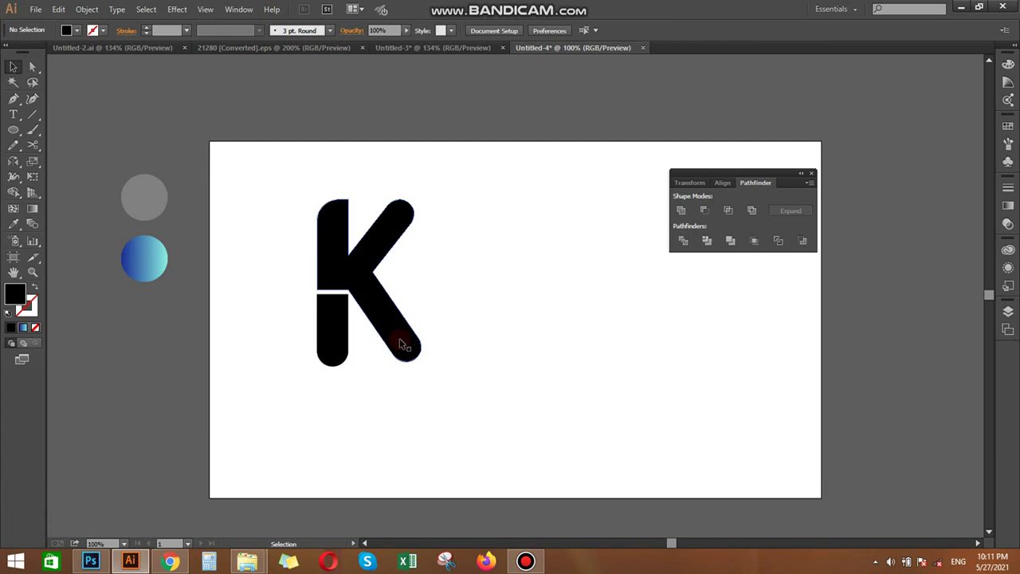
click(333, 353)
drag(333, 369, 333, 402)
click(412, 423)
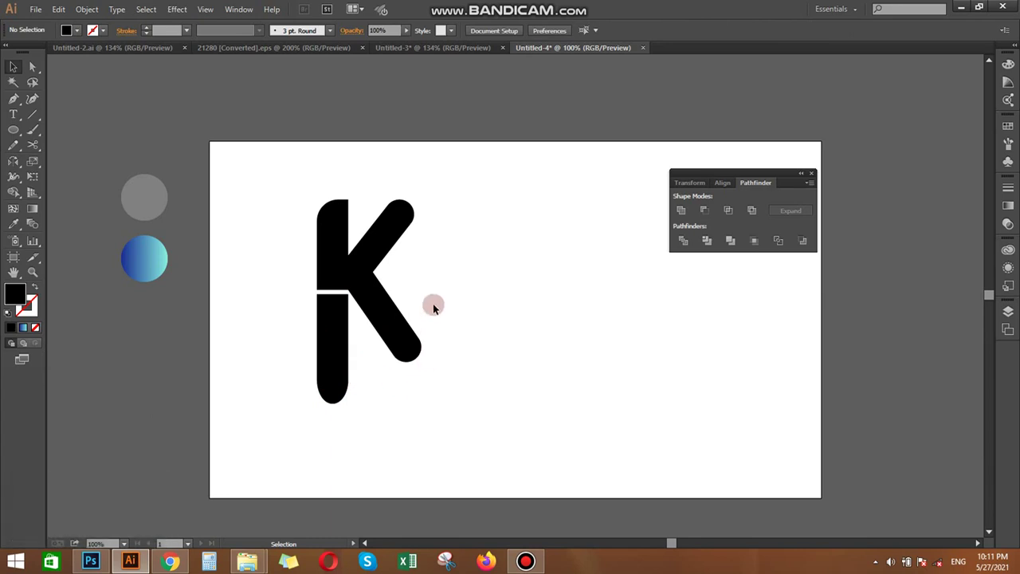
Step: Fill the upper K piece with the blue-to-turquoise gradient
click(391, 341)
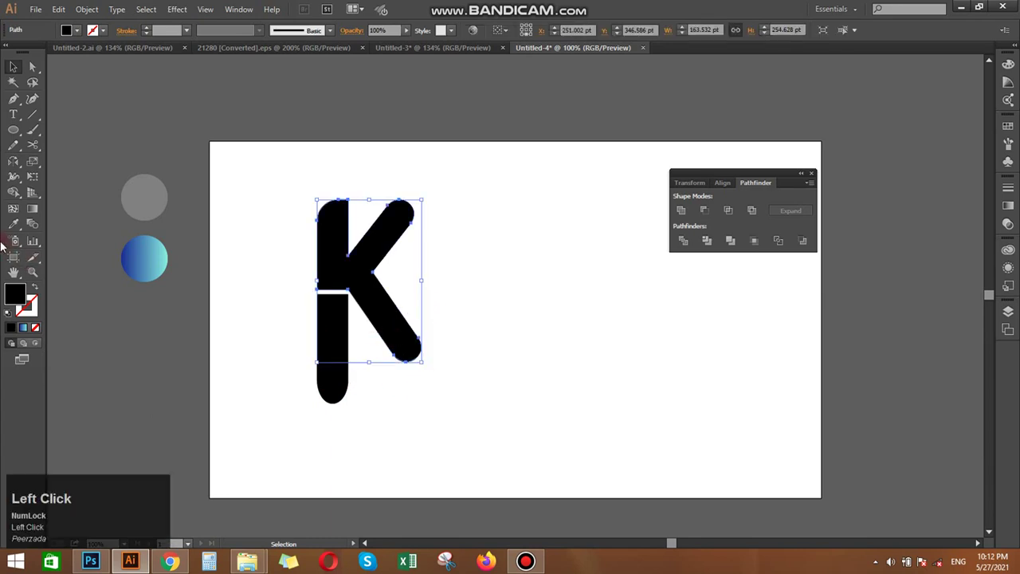
click(24, 327)
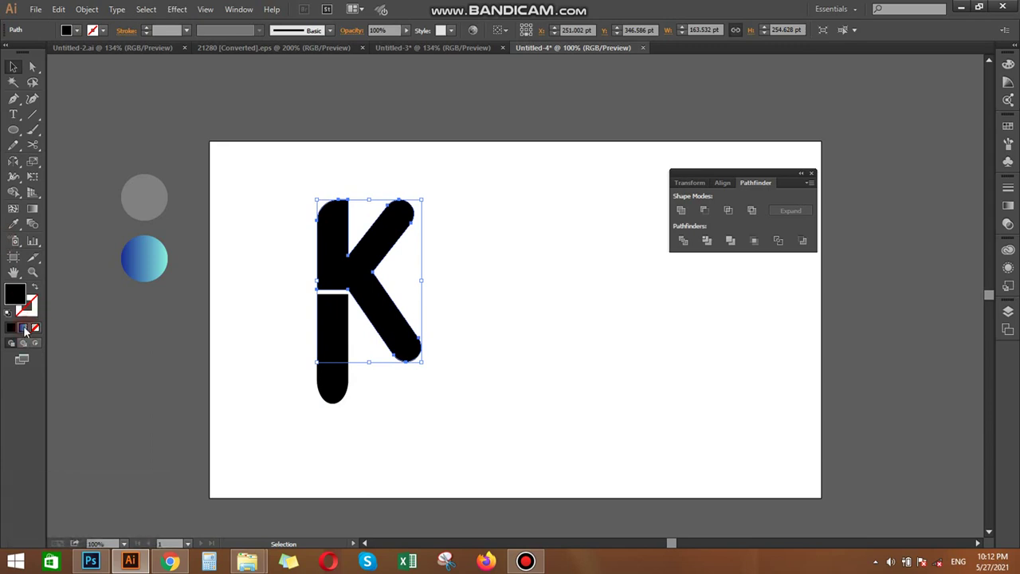
click(252, 391)
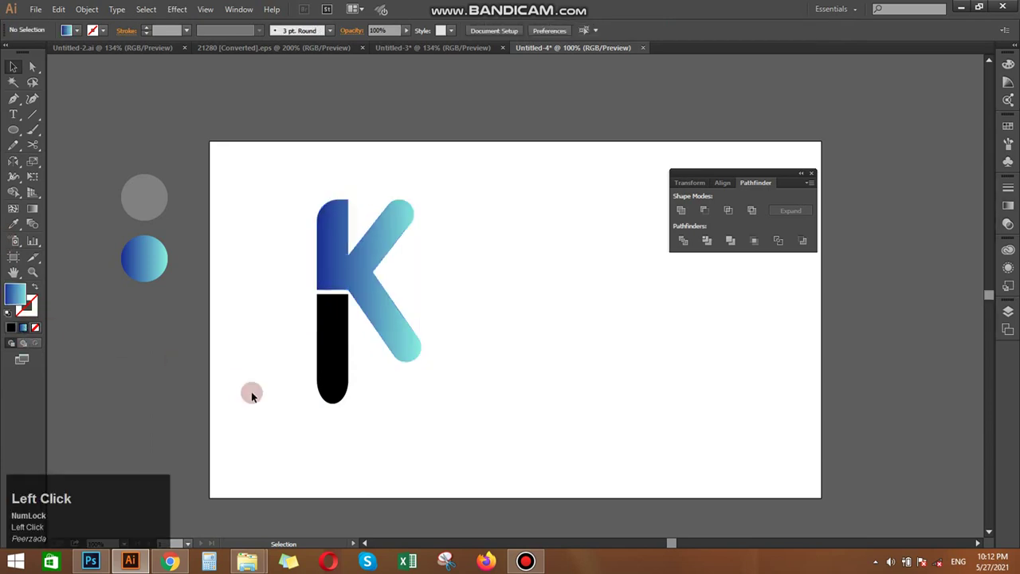
Step: Fill the lower stem piece with the dark navy swatch R=27 G=20 B=100
click(331, 367)
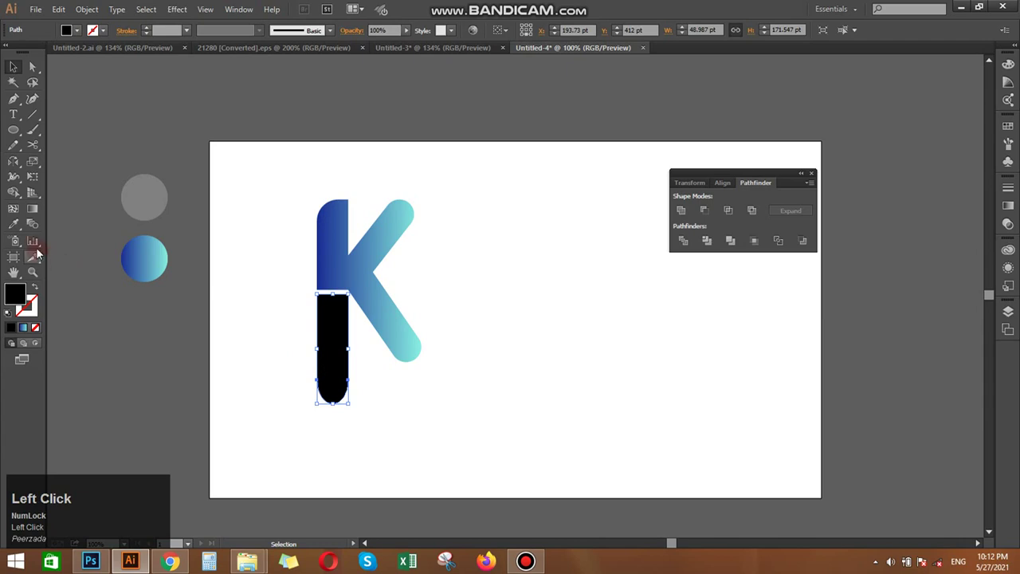
click(78, 30)
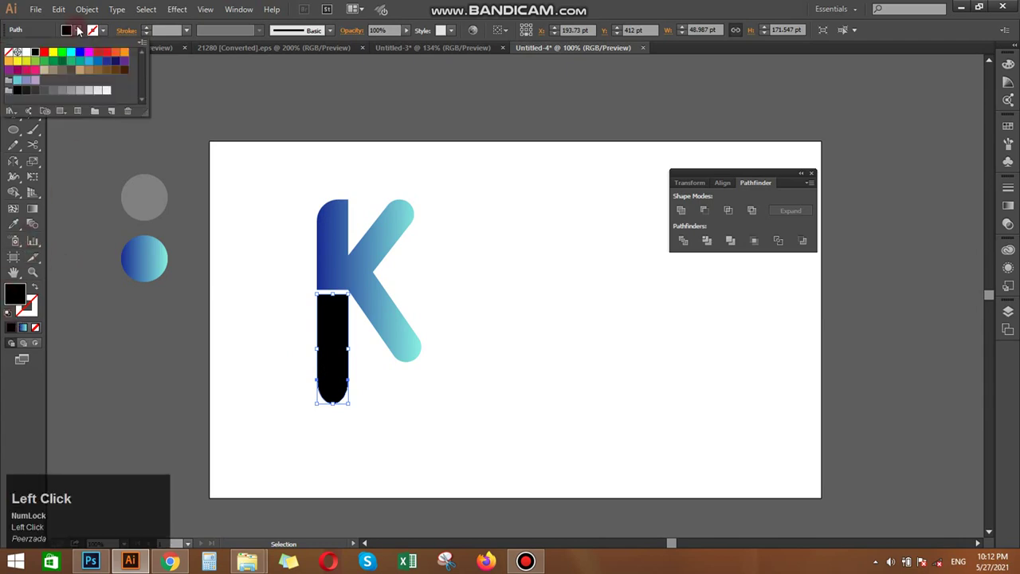
click(105, 62)
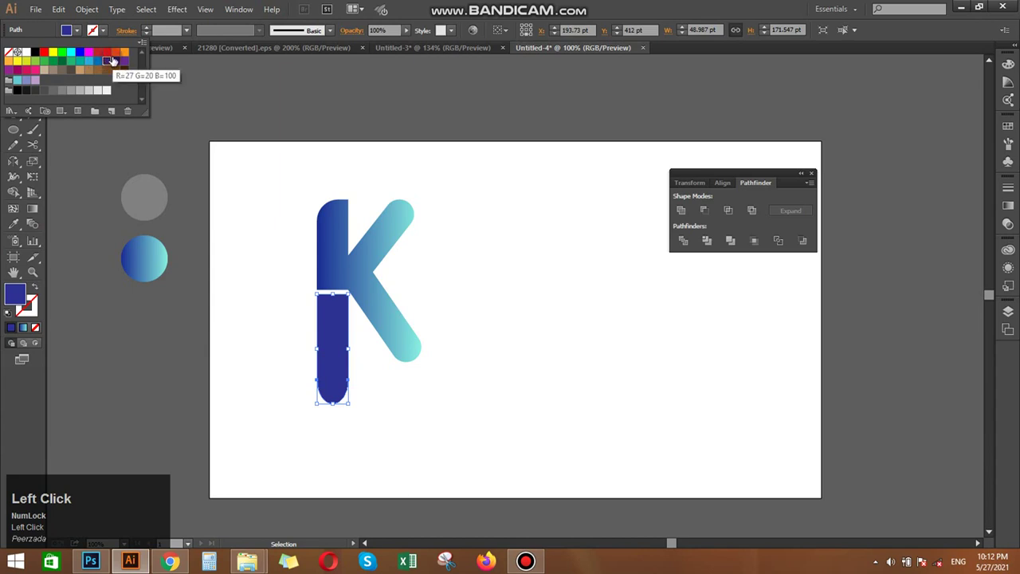
click(115, 62)
click(220, 183)
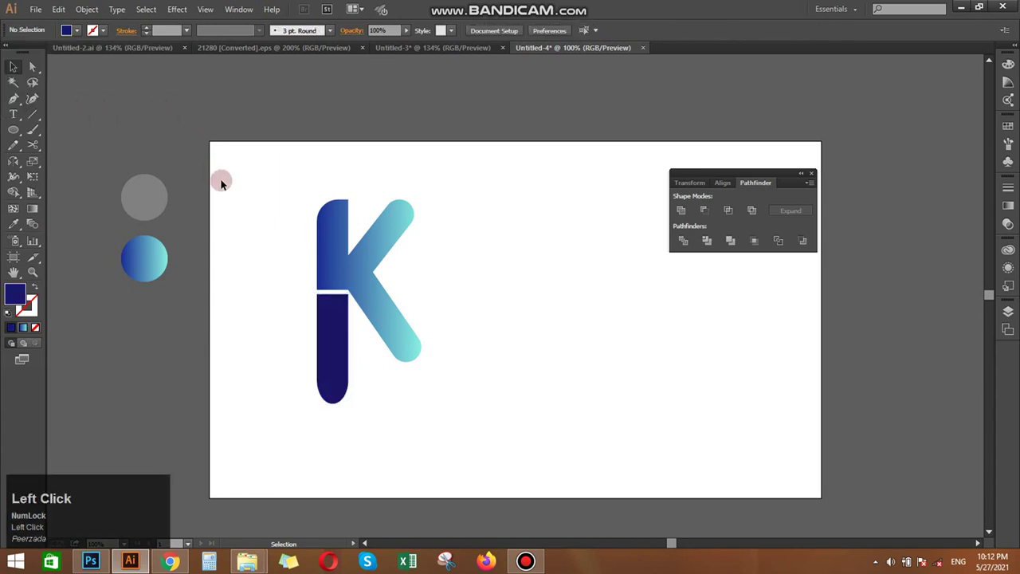
Step: Draw a closed Pen triangle about 49 pt wide and 55.5 pt high across the top of the lower stem piece
click(13, 100)
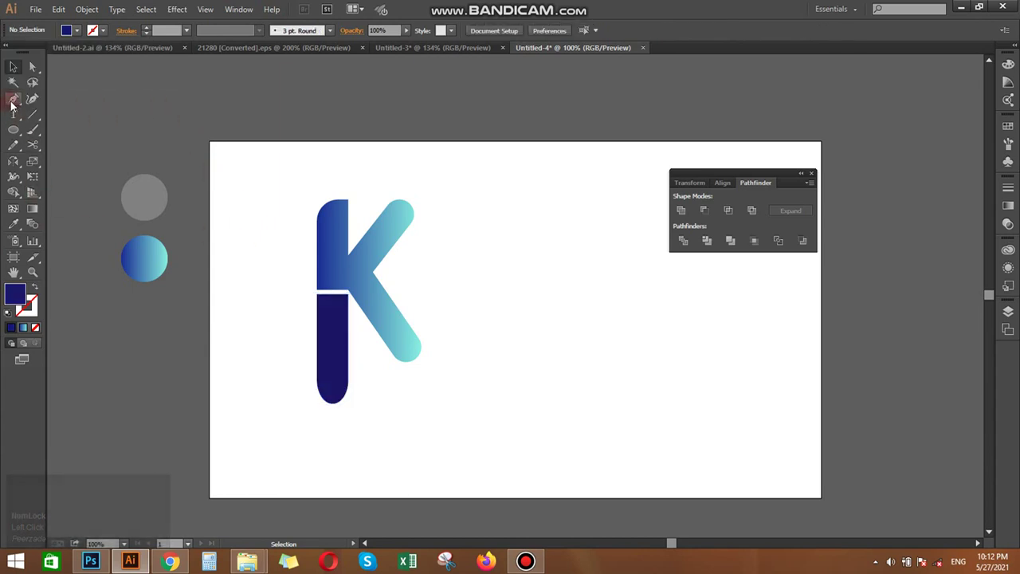
click(347, 295)
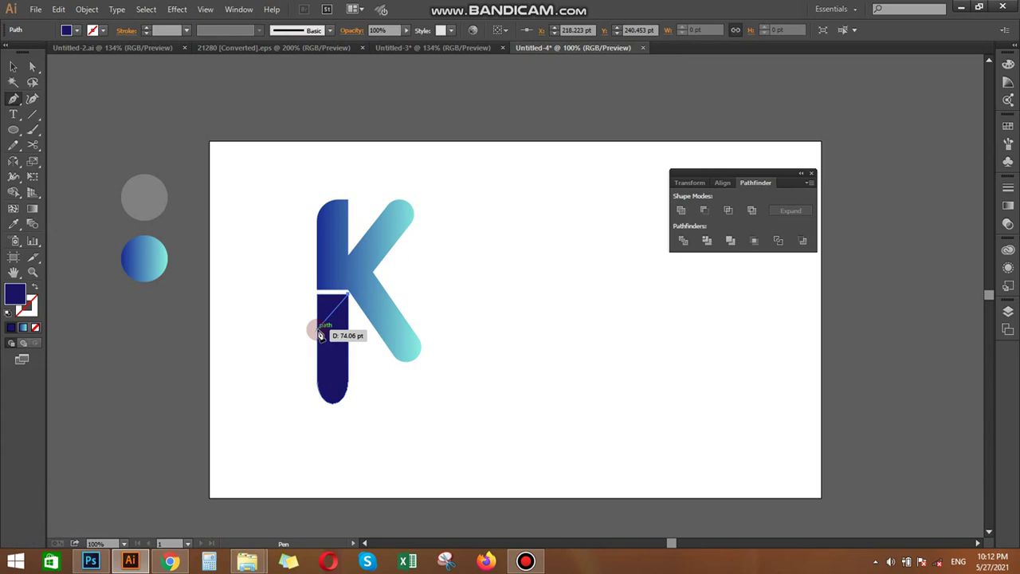
click(319, 333)
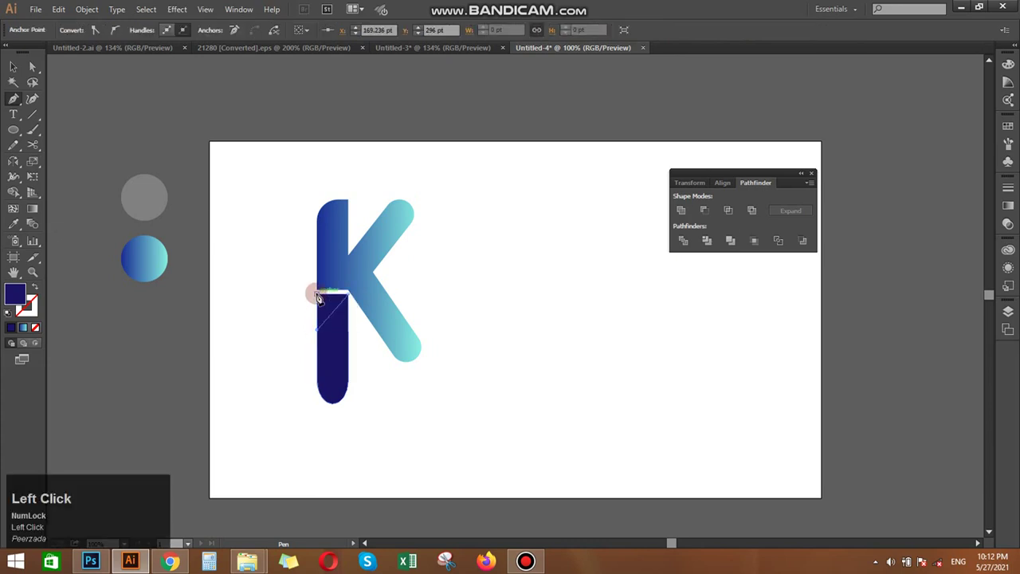
click(317, 295)
click(348, 293)
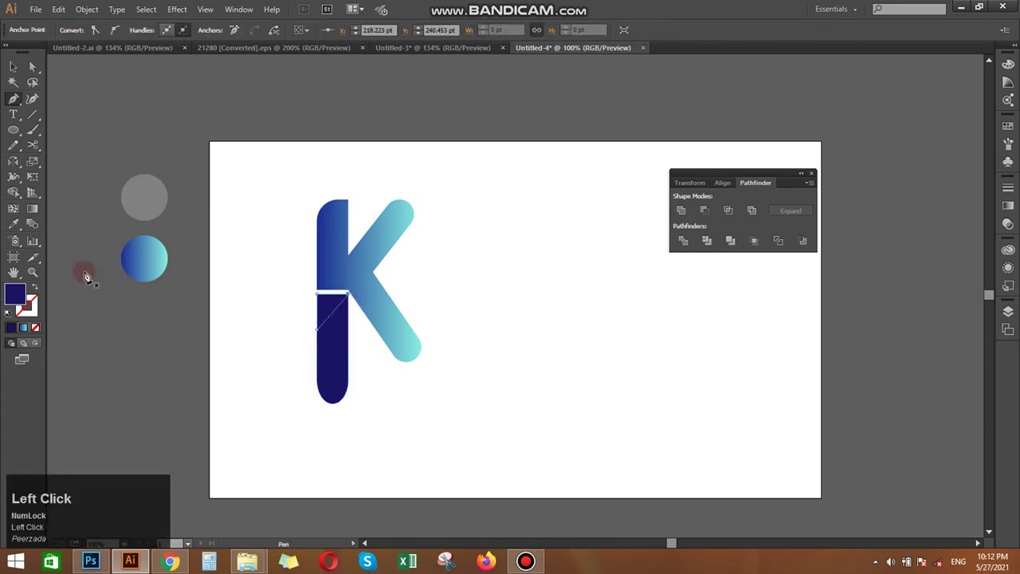
click(13, 71)
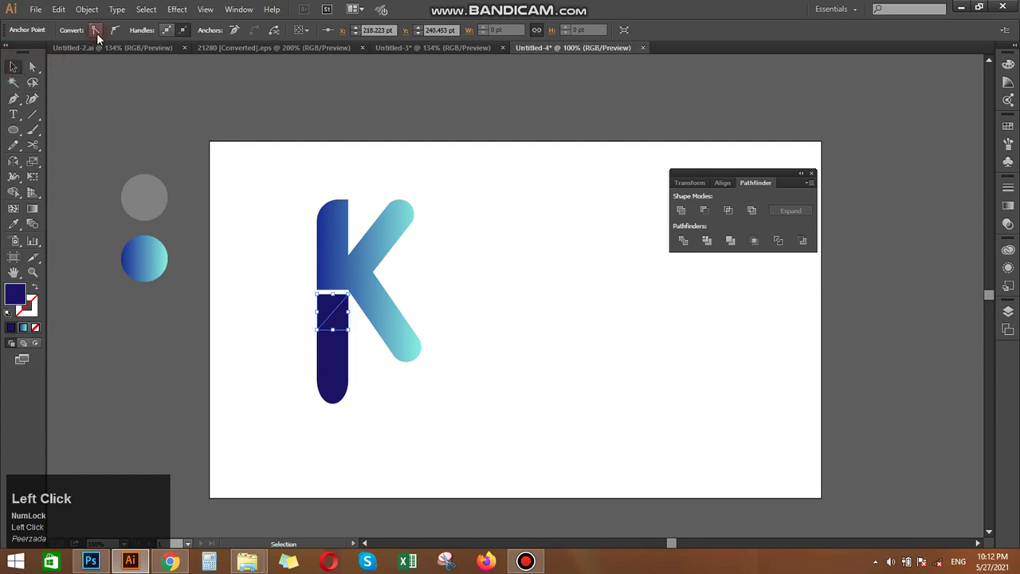
click(90, 78)
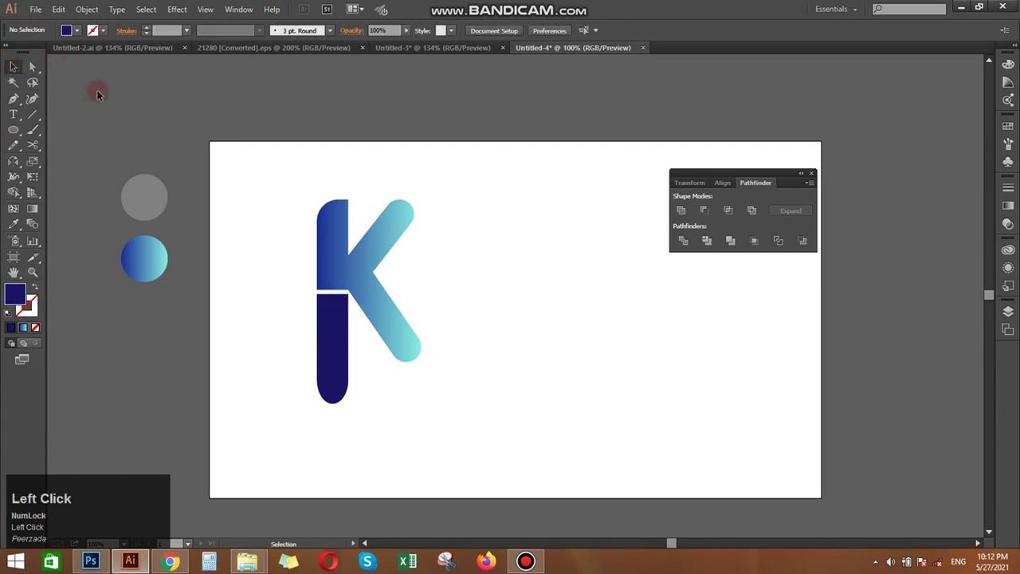
Step: Fill the triangle on the lower stem piece with the light blue swatch
click(333, 318)
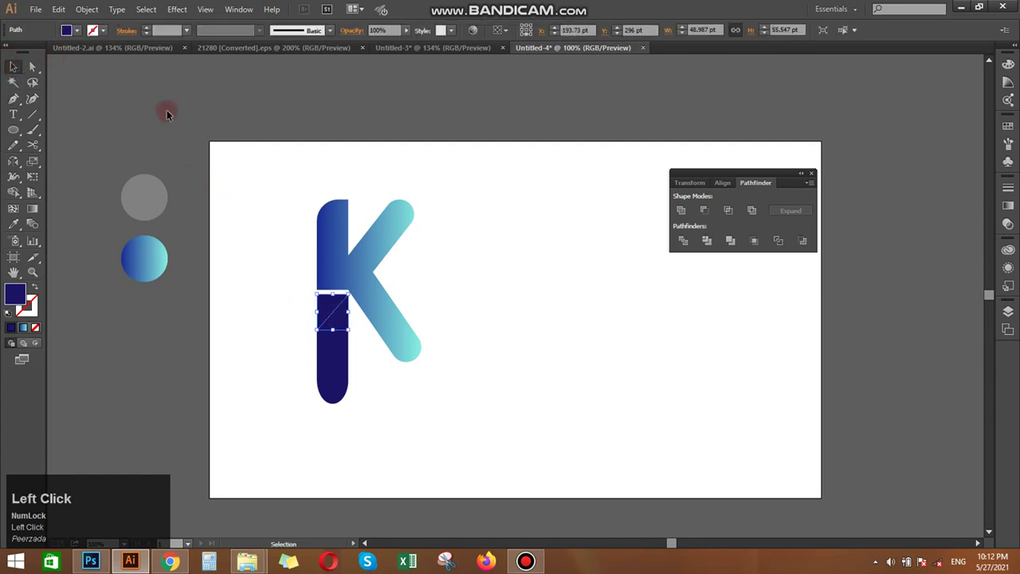
click(76, 30)
click(89, 62)
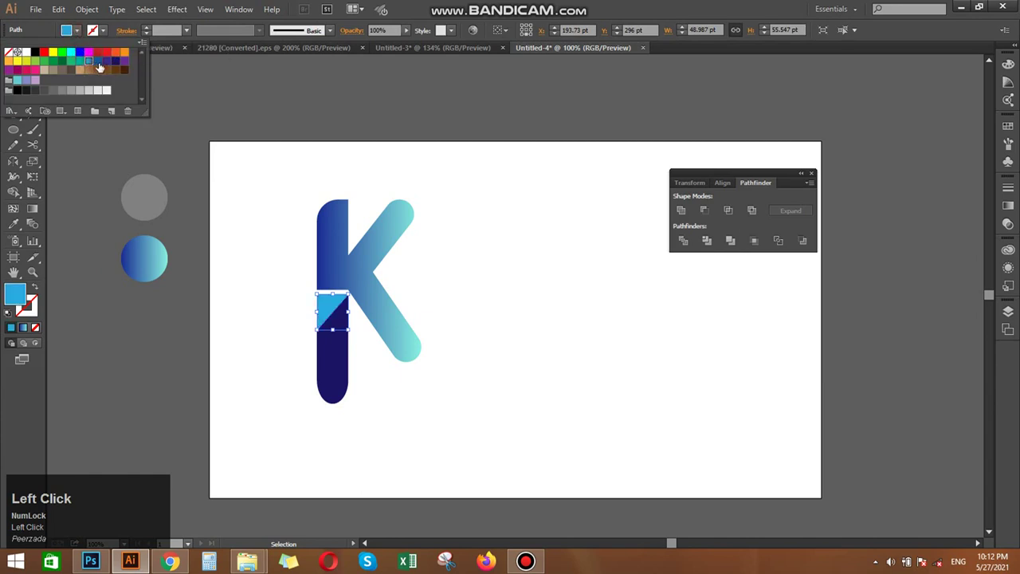
click(239, 200)
click(213, 213)
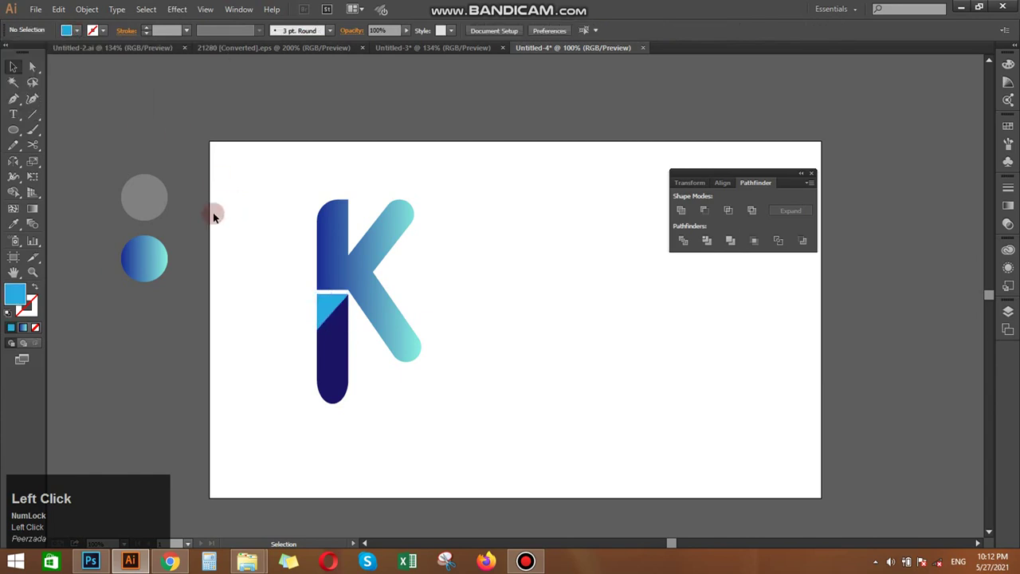
Step: Draw a narrow closed diagonal strip with the Pen tool along the triangle's sloping edge, spanning the stem's width
click(14, 98)
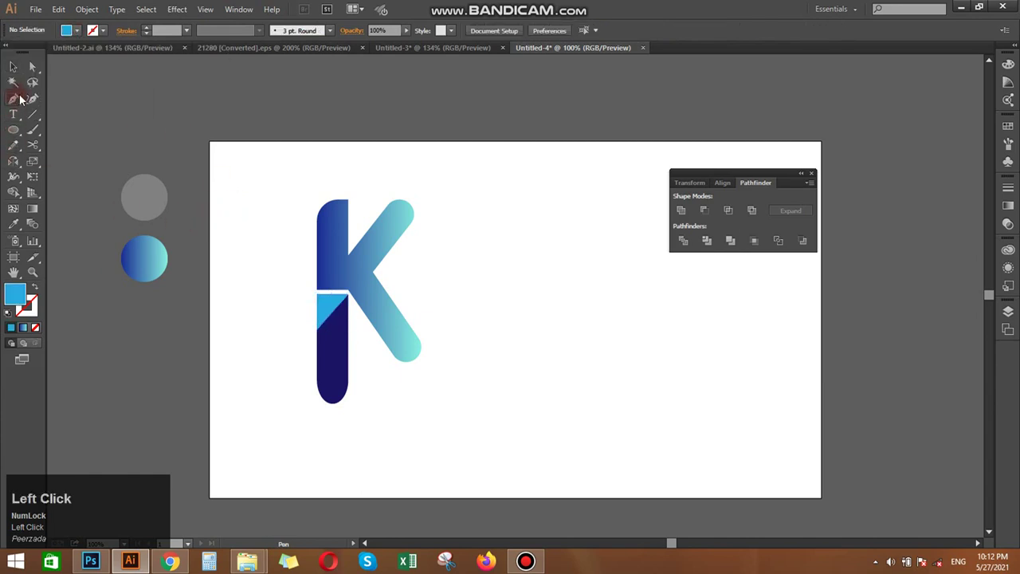
click(349, 298)
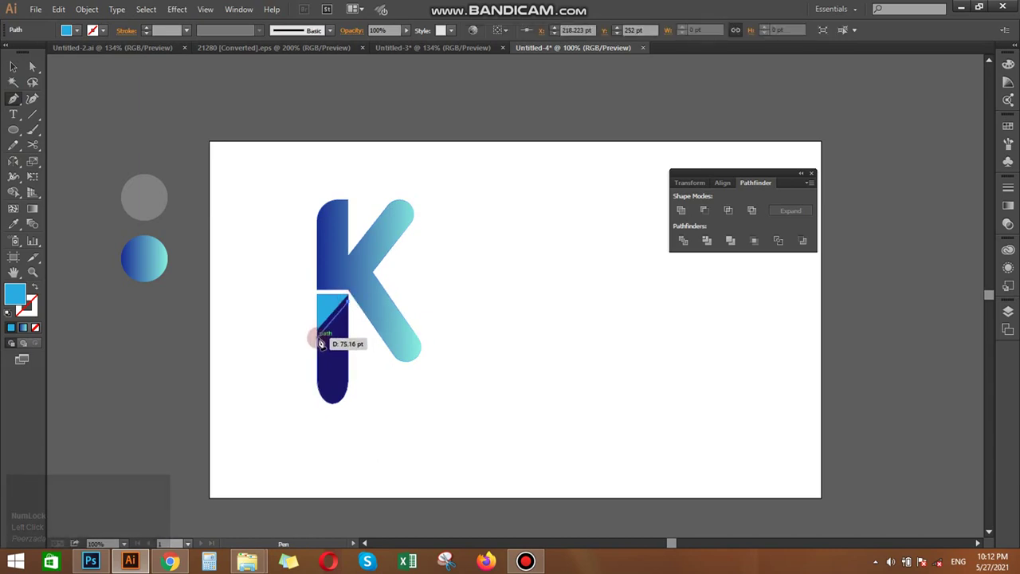
click(319, 342)
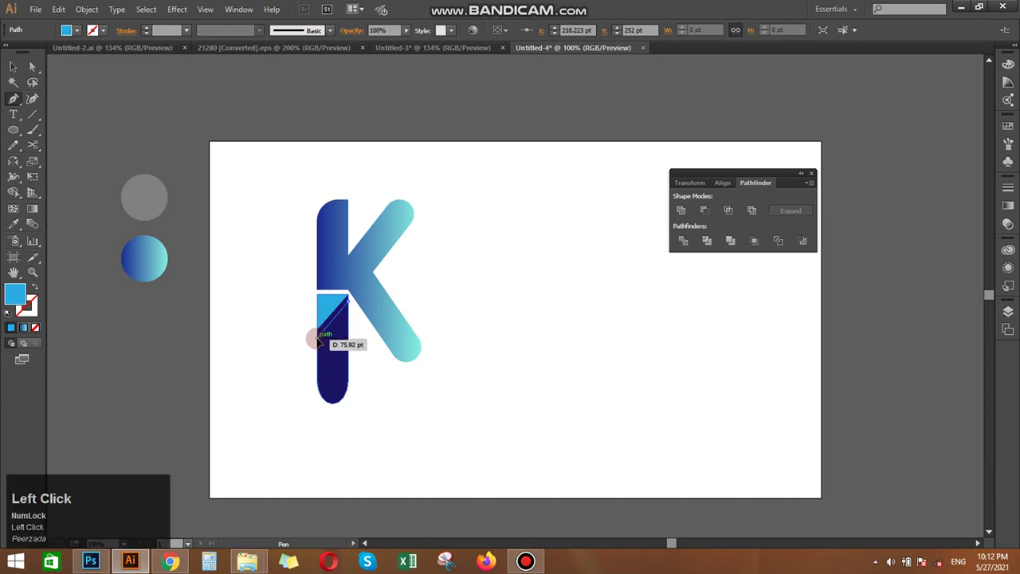
click(318, 335)
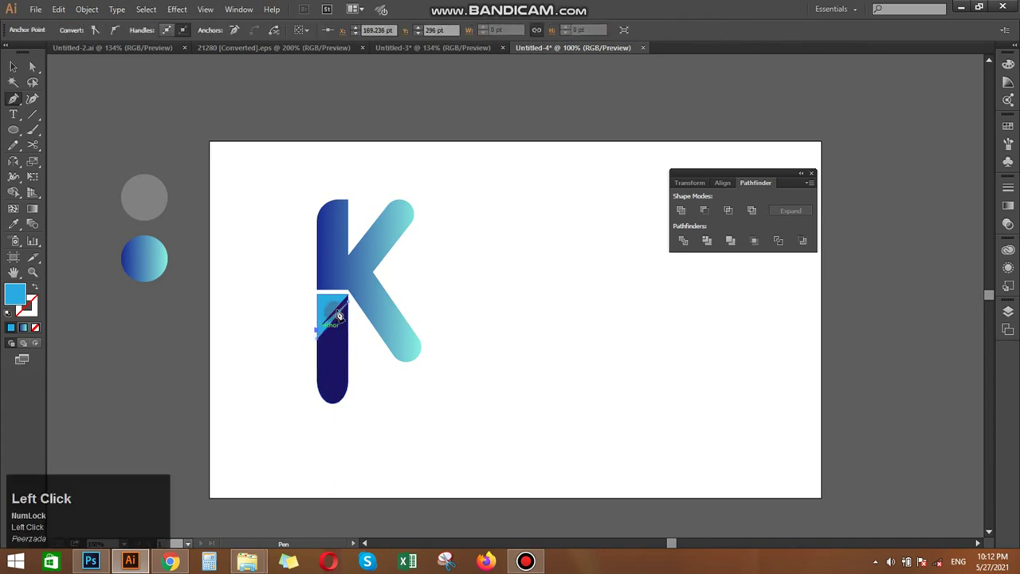
click(348, 301)
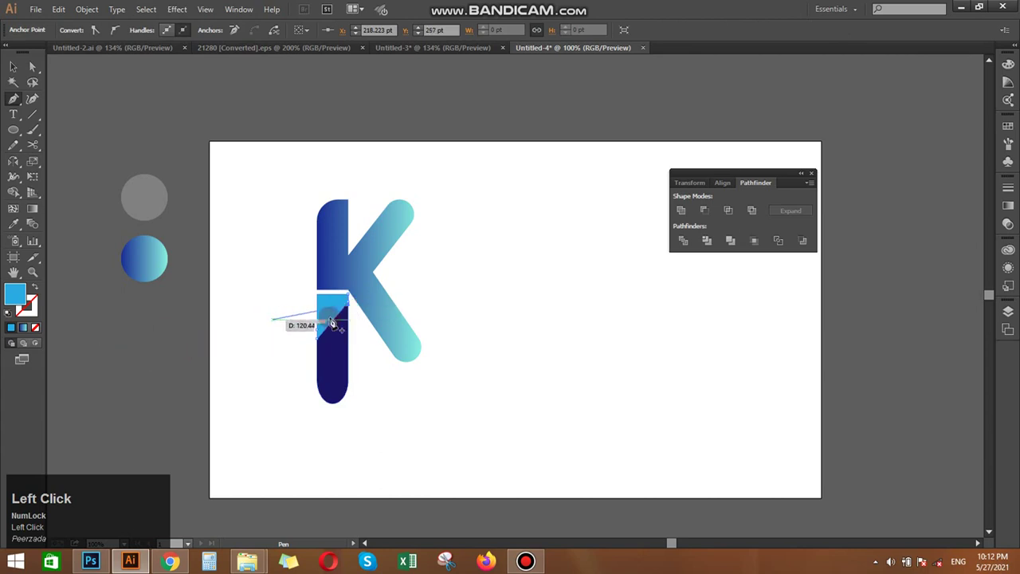
click(279, 307)
Step: Fill the diagonal strip with the grey sampled from the grey circle and deselect it
click(13, 224)
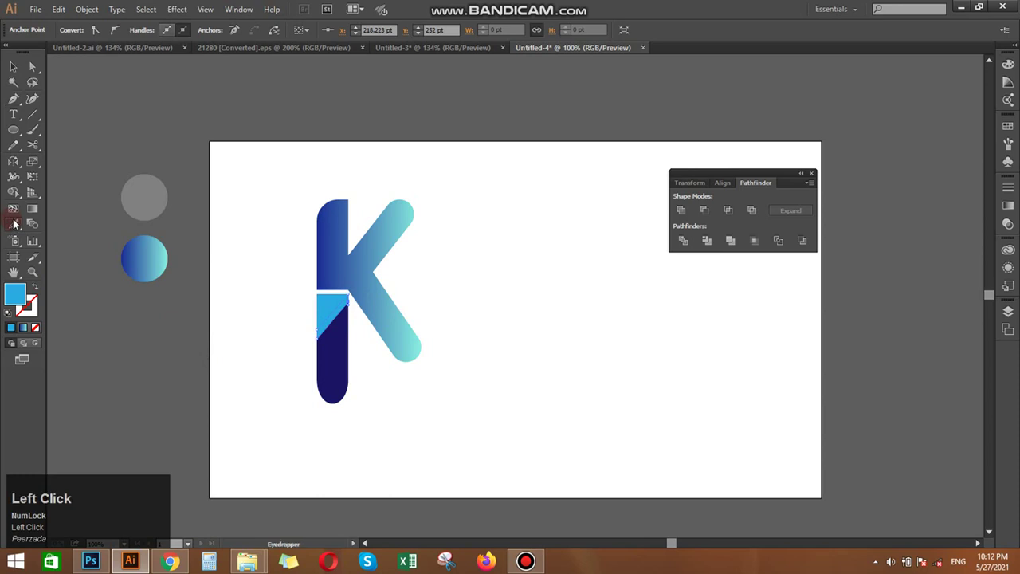
click(150, 191)
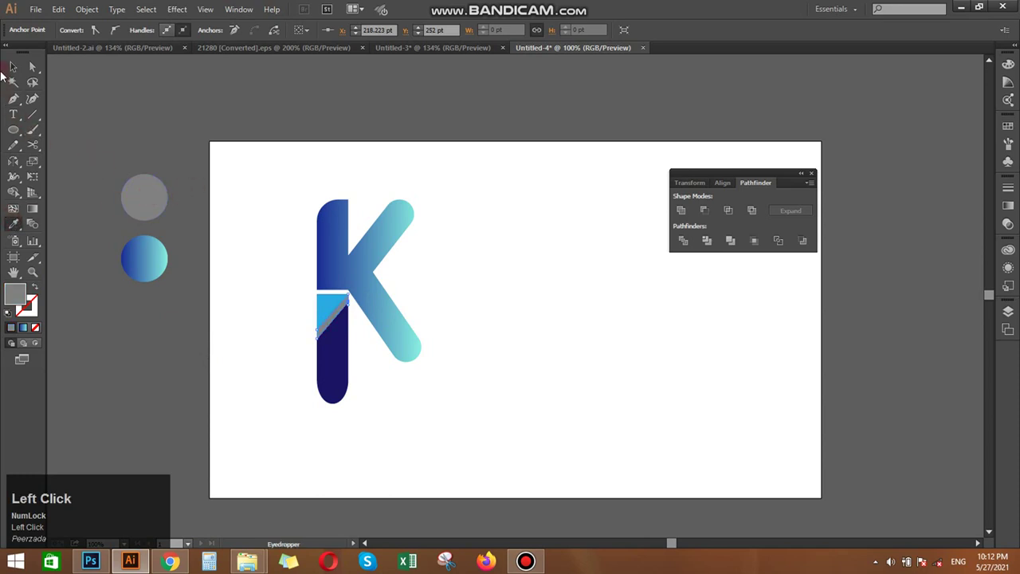
click(12, 69)
click(187, 165)
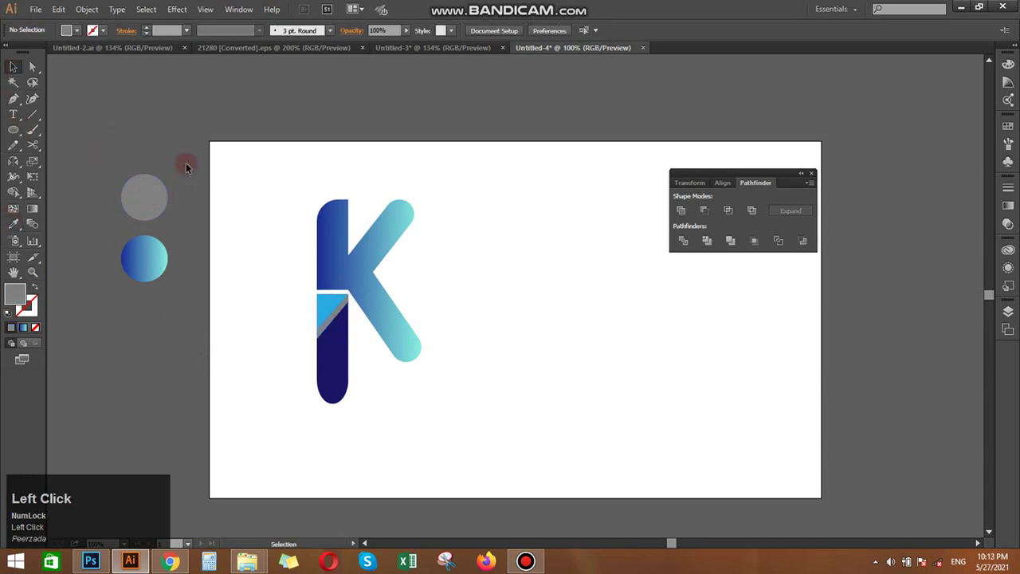
Step: Shorten the navy lower stem piece from its bottom end to a height of about 130.5 pt and deselect it
drag(353, 364, 304, 426)
drag(337, 378, 338, 377)
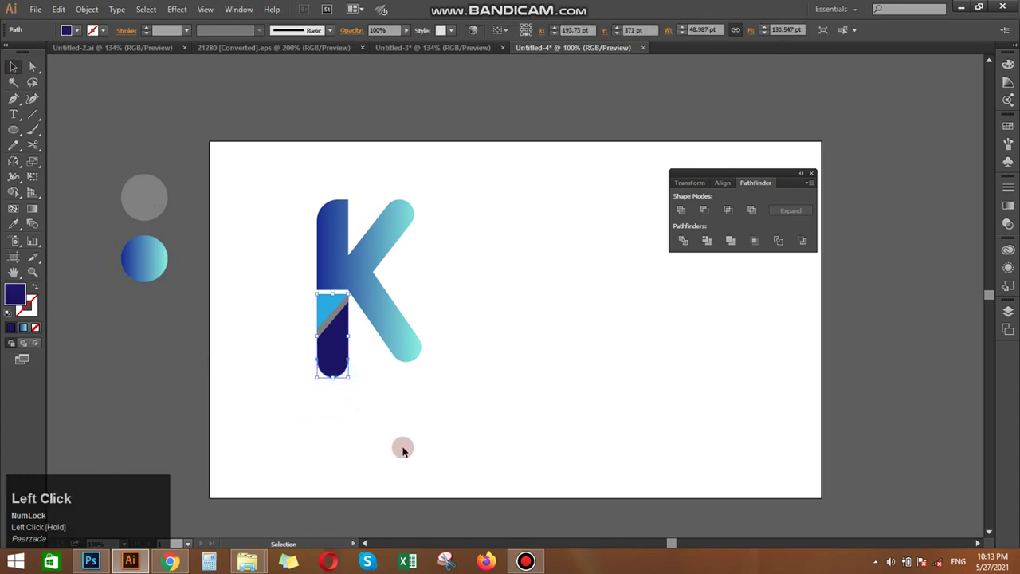
click(404, 449)
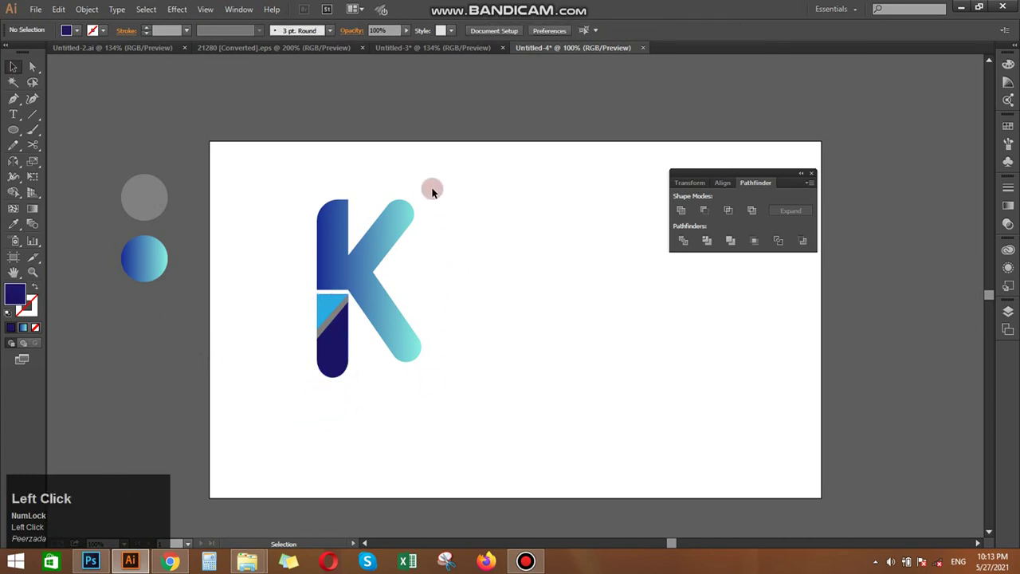
Step: On the K's upper part, move the light teal gradient stop inward and lengthen the gradient line at both ends
mouse_move(432, 189)
mouse_down()
mouse_move(382, 230)
mouse_move(255, 231)
mouse_move(486, 285)
mouse_up()
click(29, 214)
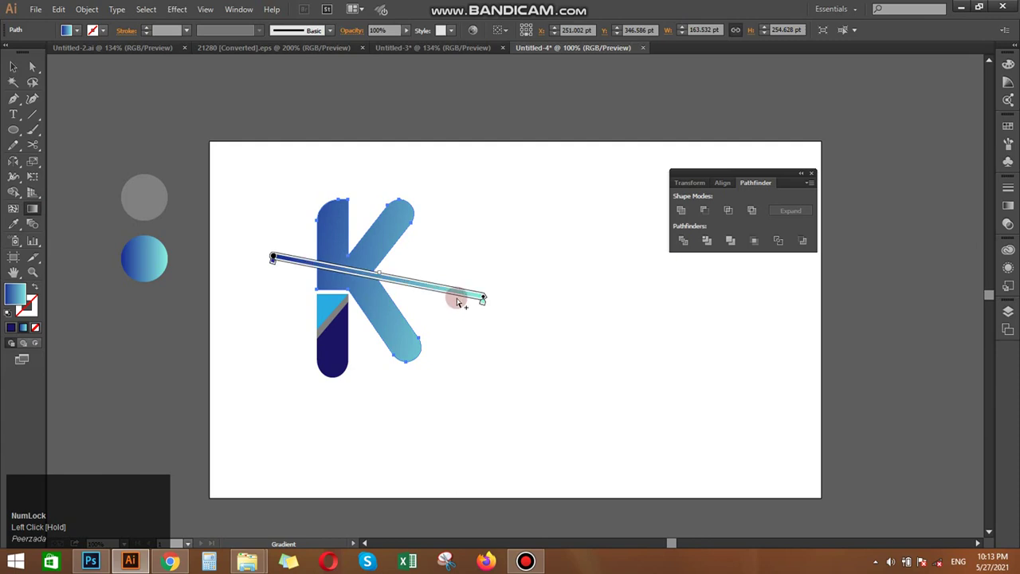
drag(480, 298, 415, 289)
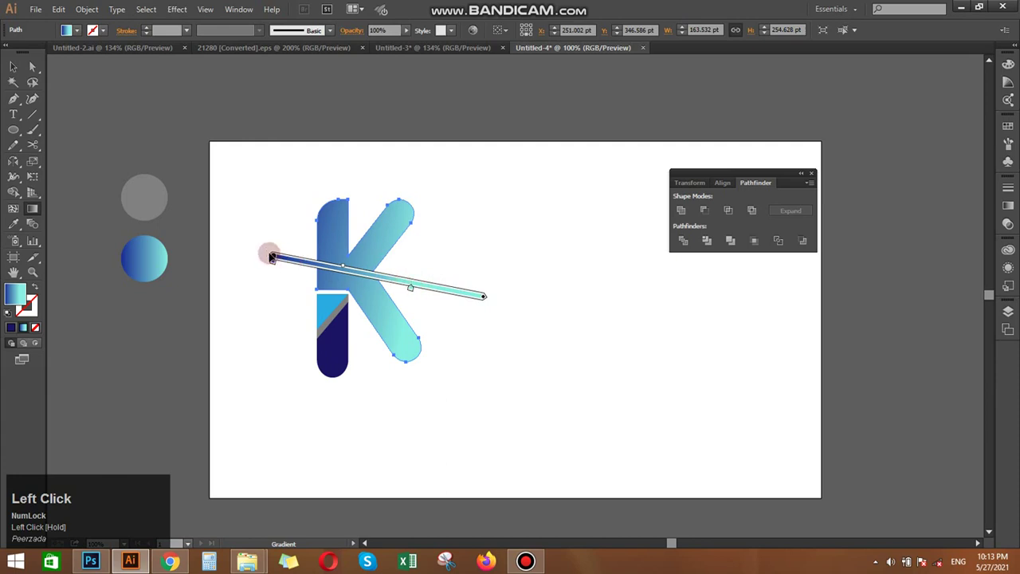
mouse_move(274, 253)
mouse_down()
mouse_move(276, 212)
mouse_move(428, 250)
mouse_move(499, 287)
mouse_move(475, 289)
mouse_move(496, 297)
mouse_up()
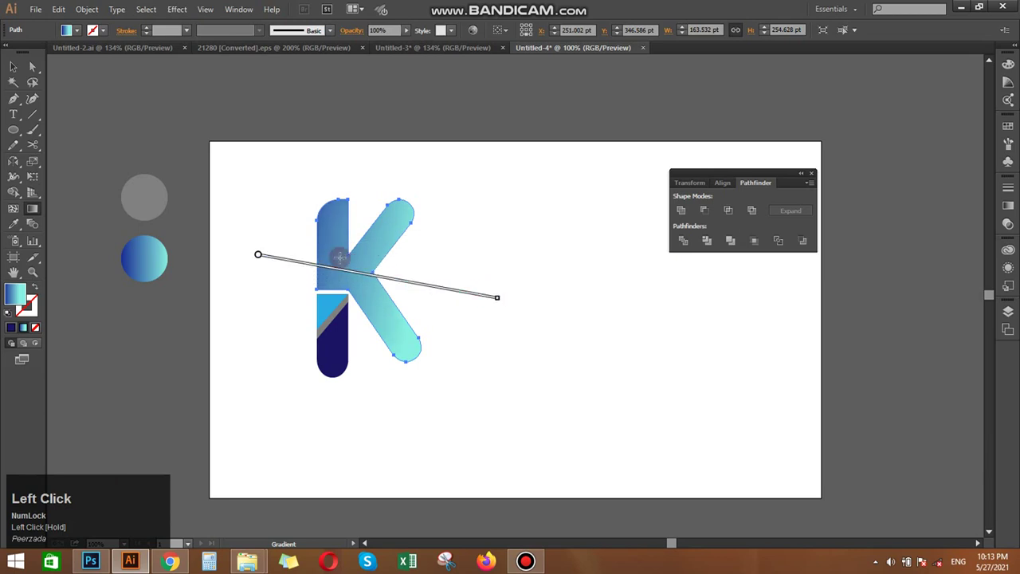
Step: Shift the K's gradient line slightly to the right, move its dark and light stops inward, and deselect the shape
click(263, 259)
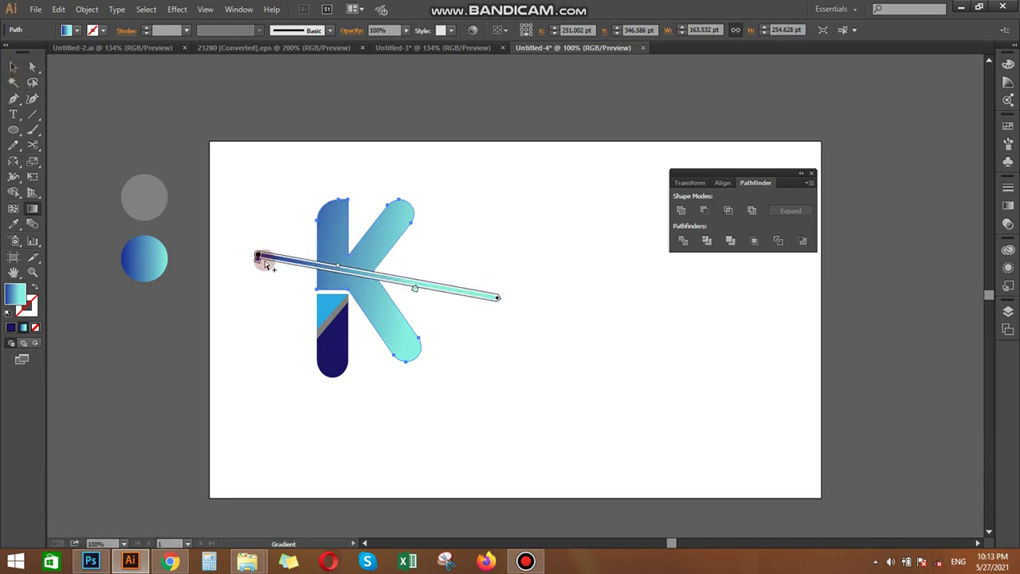
drag(260, 256, 269, 259)
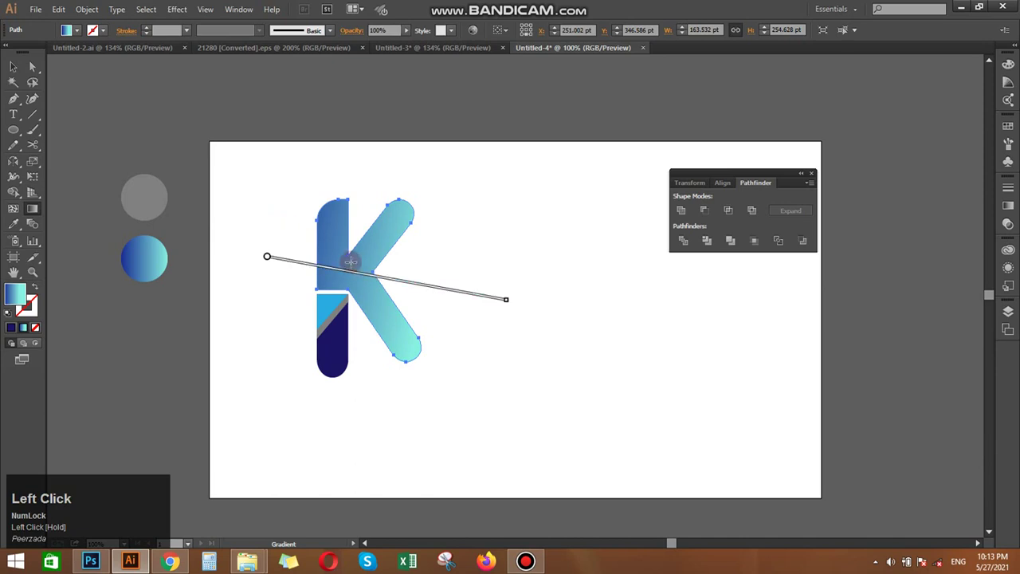
drag(267, 263, 294, 266)
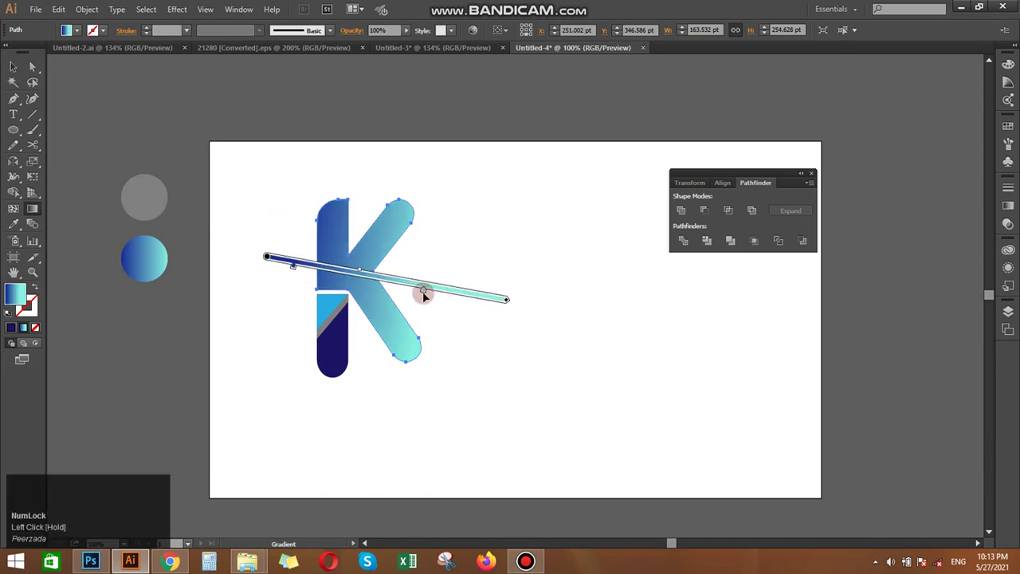
click(413, 292)
drag(413, 292, 401, 289)
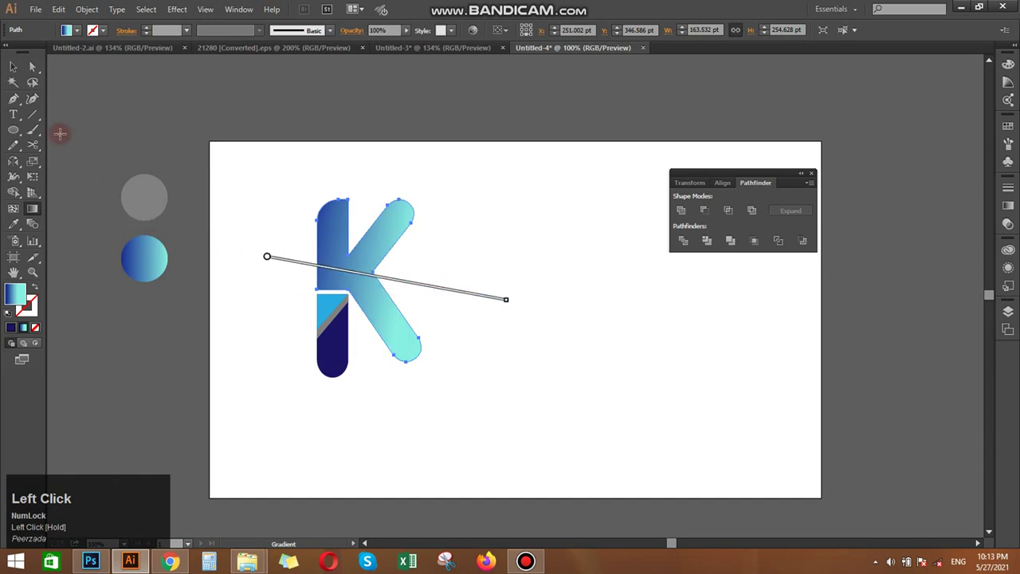
click(13, 67)
click(267, 303)
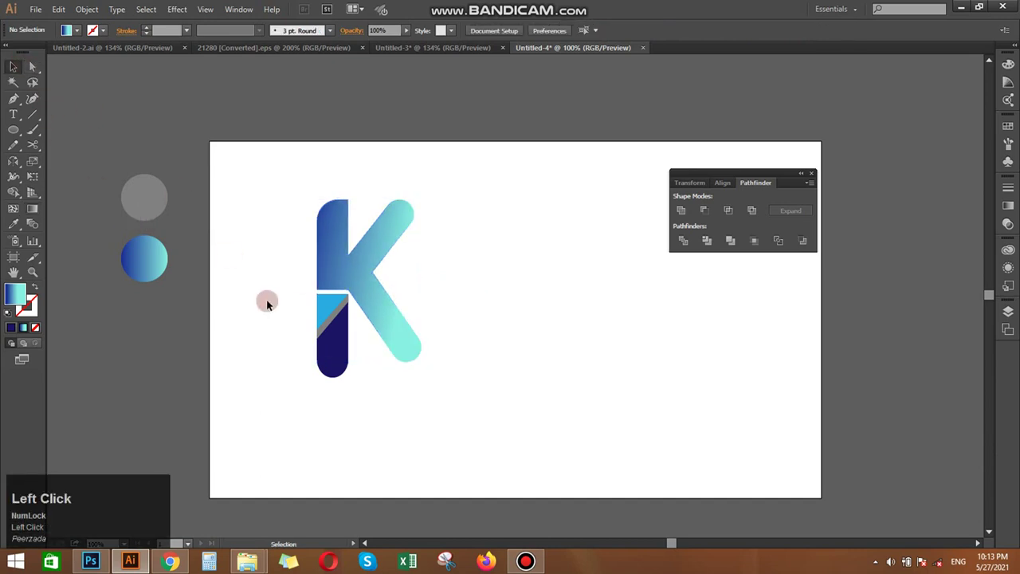
Step: Recolour the lower stem piece with the medium blue swatch and deselect it
drag(309, 236, 296, 241)
click(340, 351)
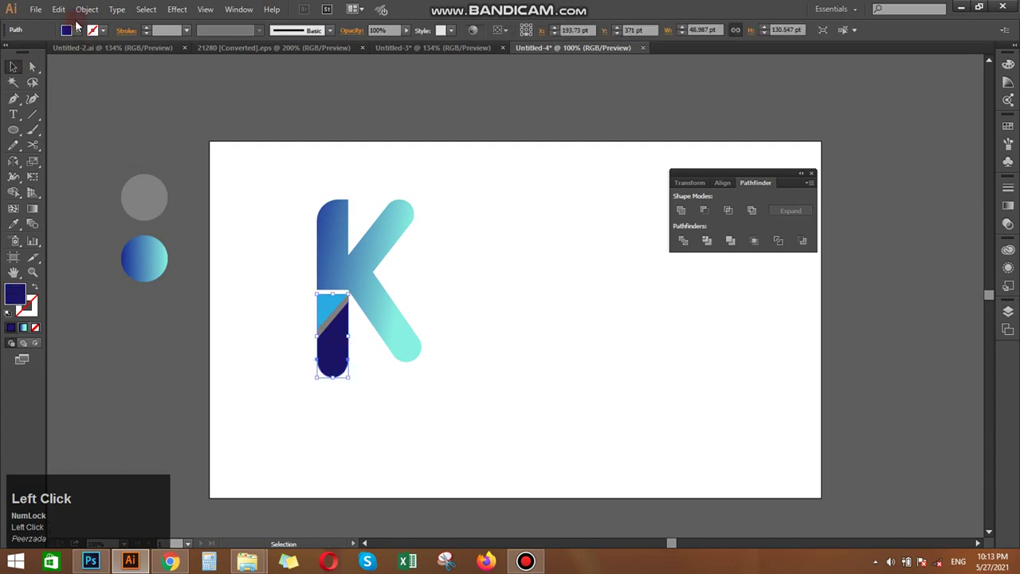
click(77, 31)
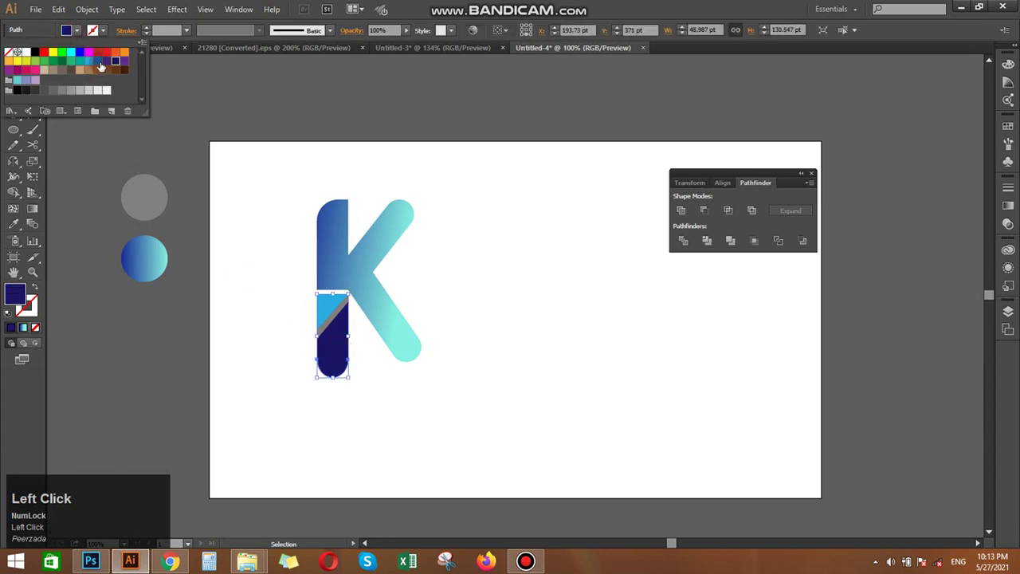
click(98, 61)
click(105, 61)
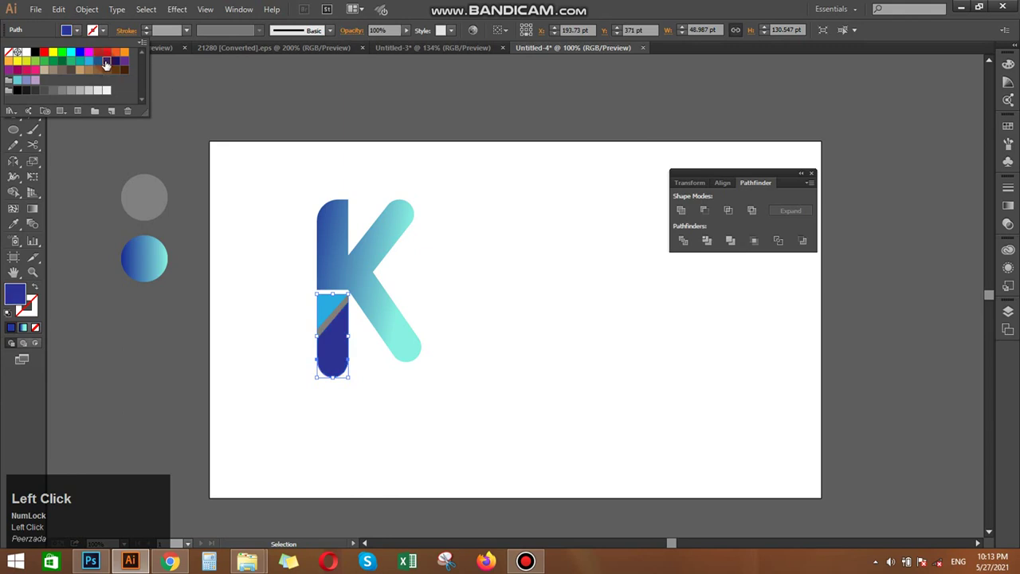
click(101, 62)
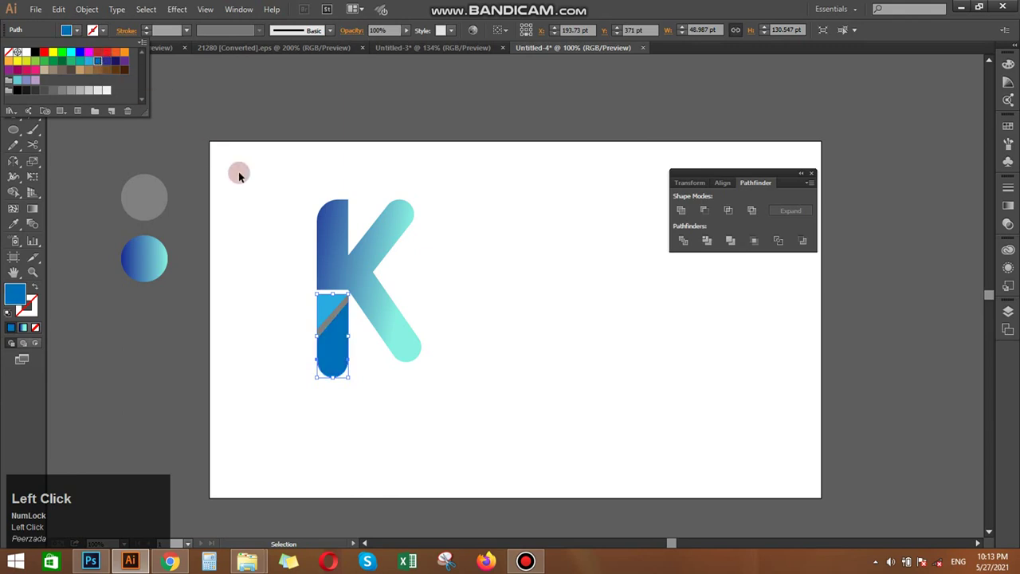
click(239, 171)
click(239, 171)
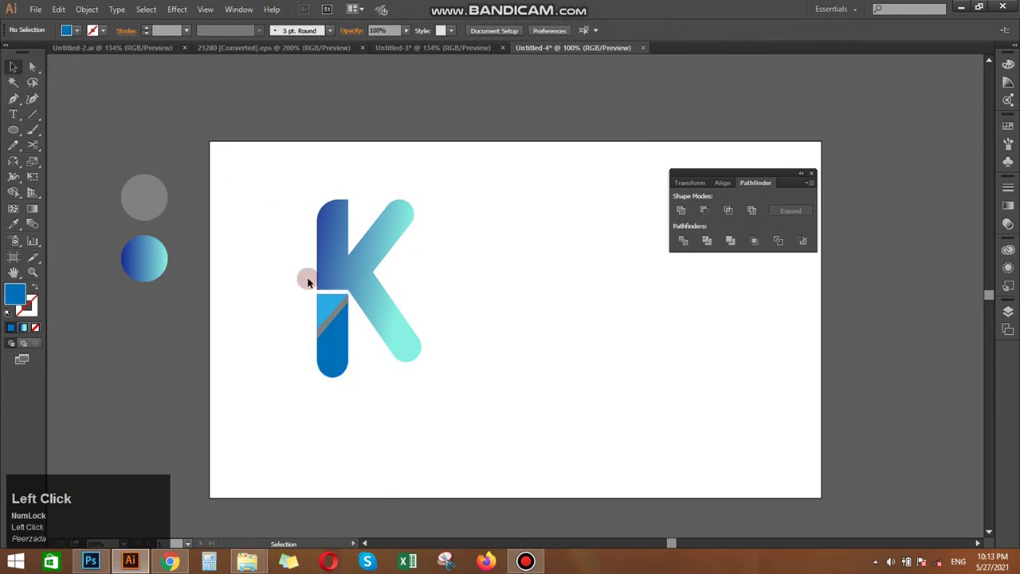
Step: Fill the diagonal strip on the lower stem with a lighter grey swatch and close the Pathfinder panel
click(330, 317)
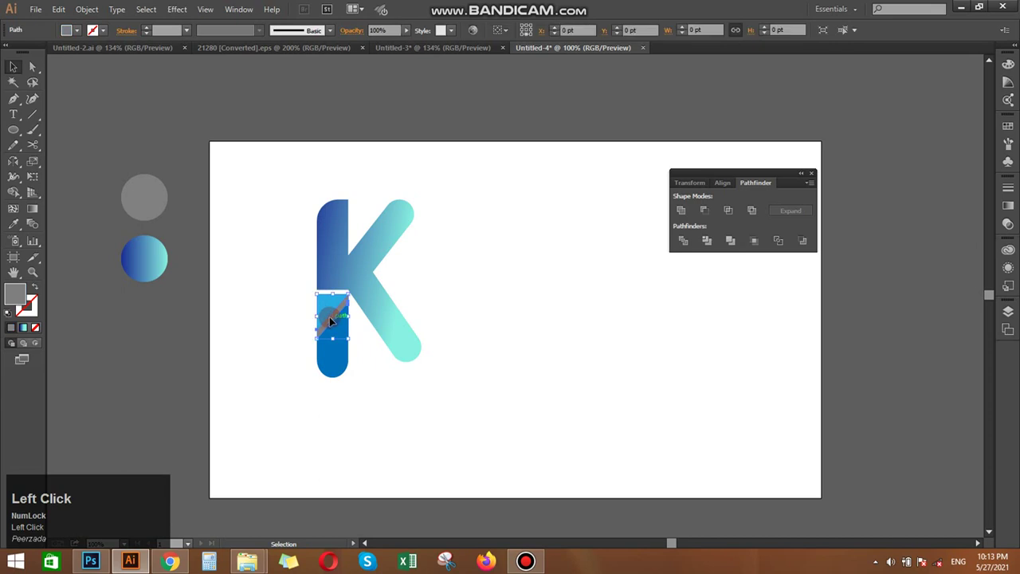
click(80, 31)
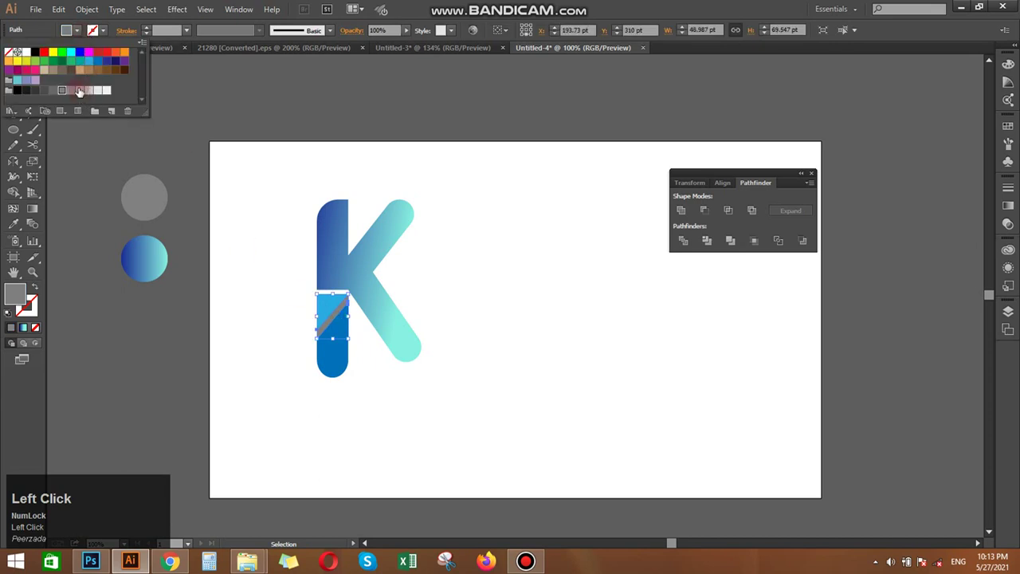
click(78, 91)
click(303, 248)
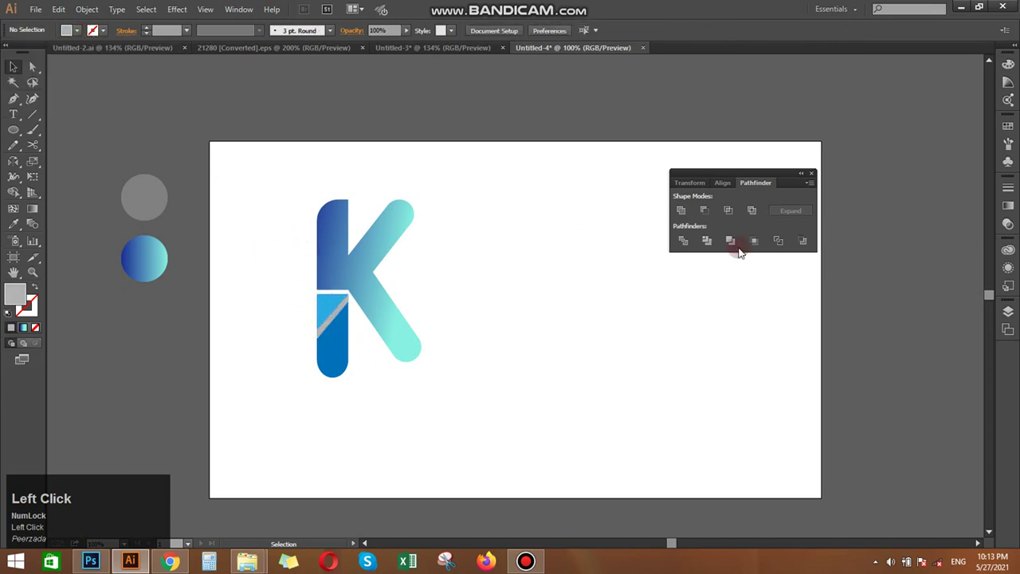
click(811, 174)
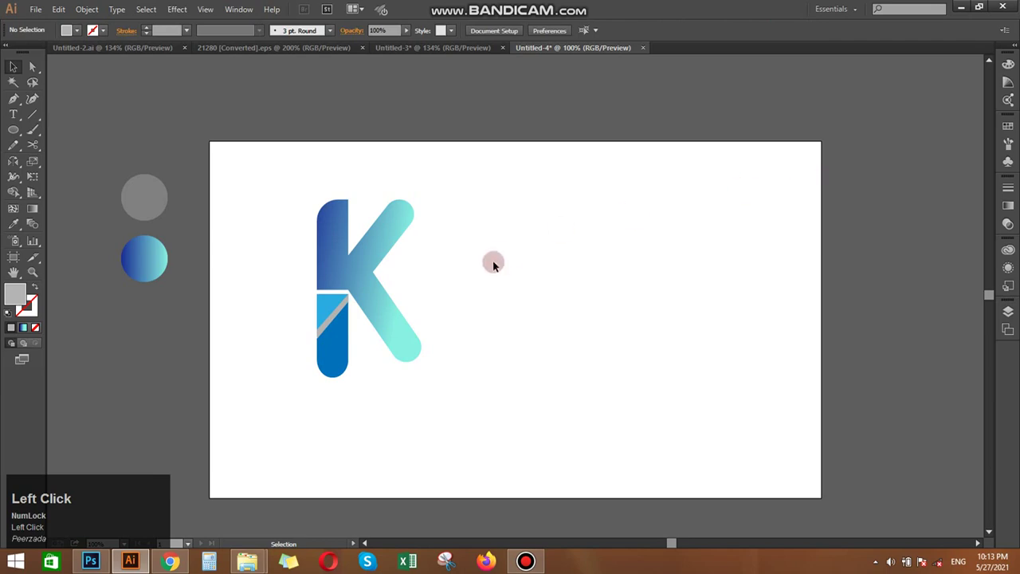